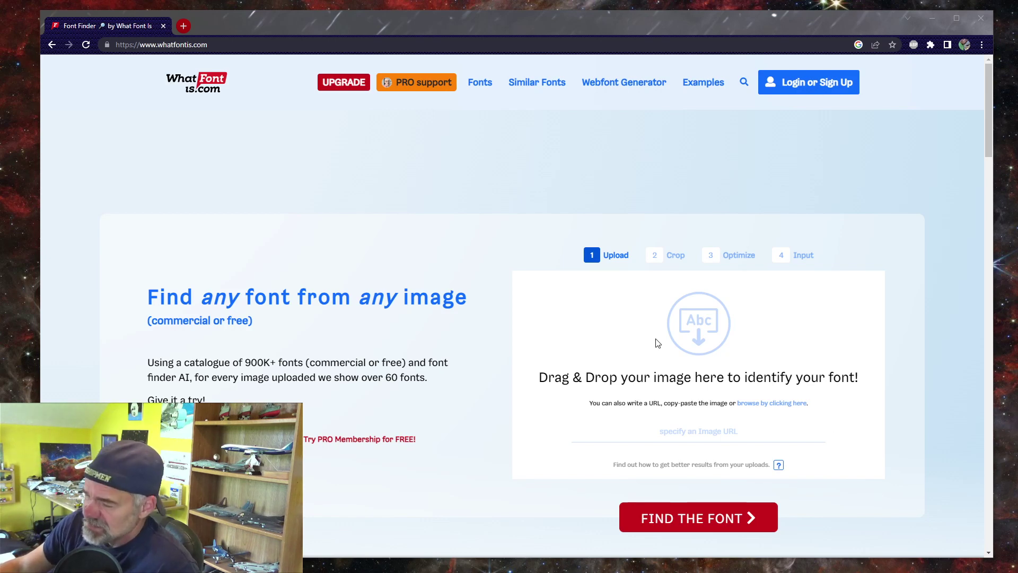
Upload TerminalSigns.jpg from the Airport Signage folder for font identification
{"action": "left_click", "coordinate": [706, 340]}
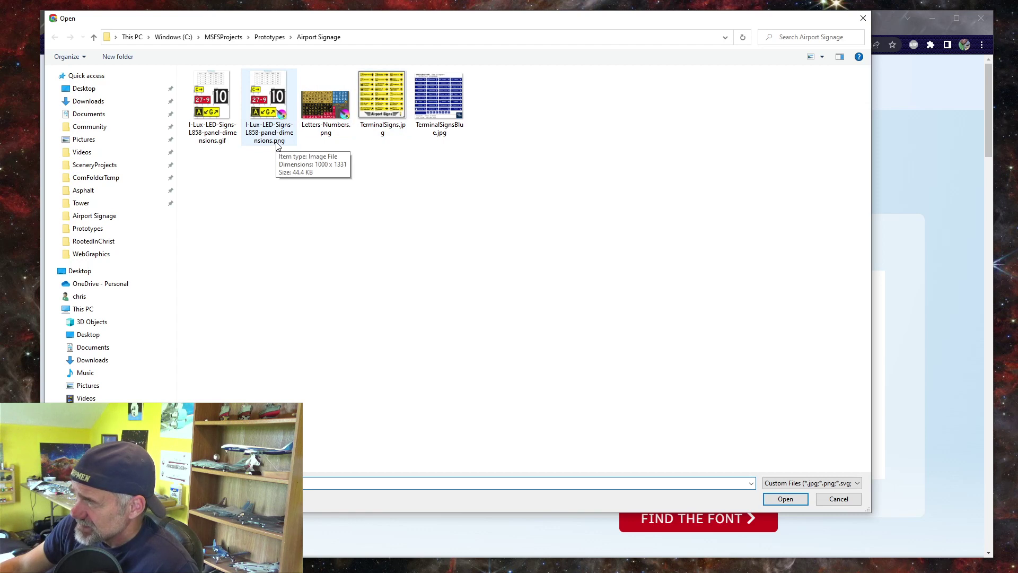
{"action": "left_click", "coordinate": [380, 100]}
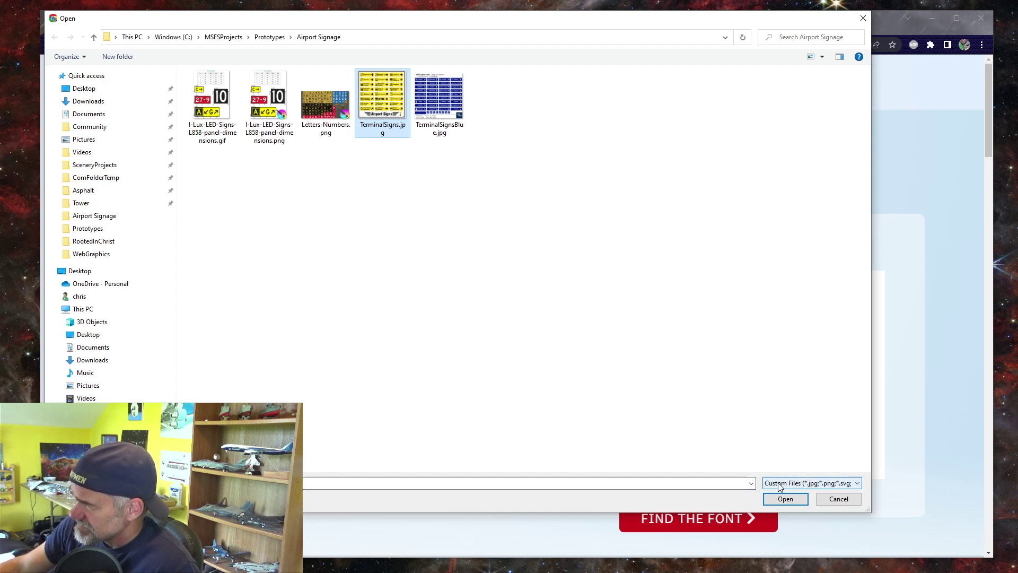
{"action": "left_click", "coordinate": [784, 499]}
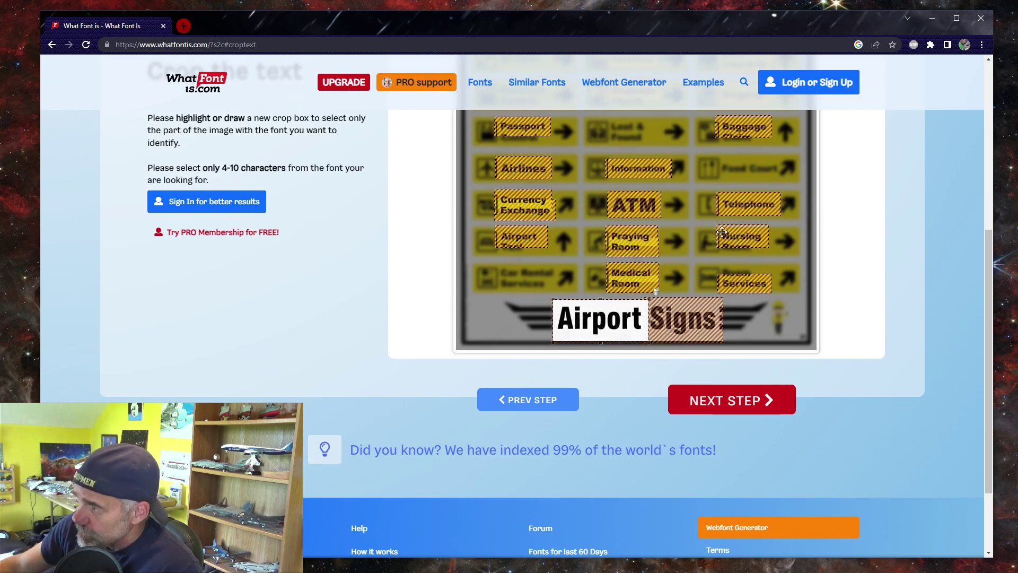
Crop the uploaded image to the word "Terminal" and proceed to the Optimize stage
{"action": "scroll", "coordinate": [869, 246], "scroll_direction": "up", "scroll_amount": 3}
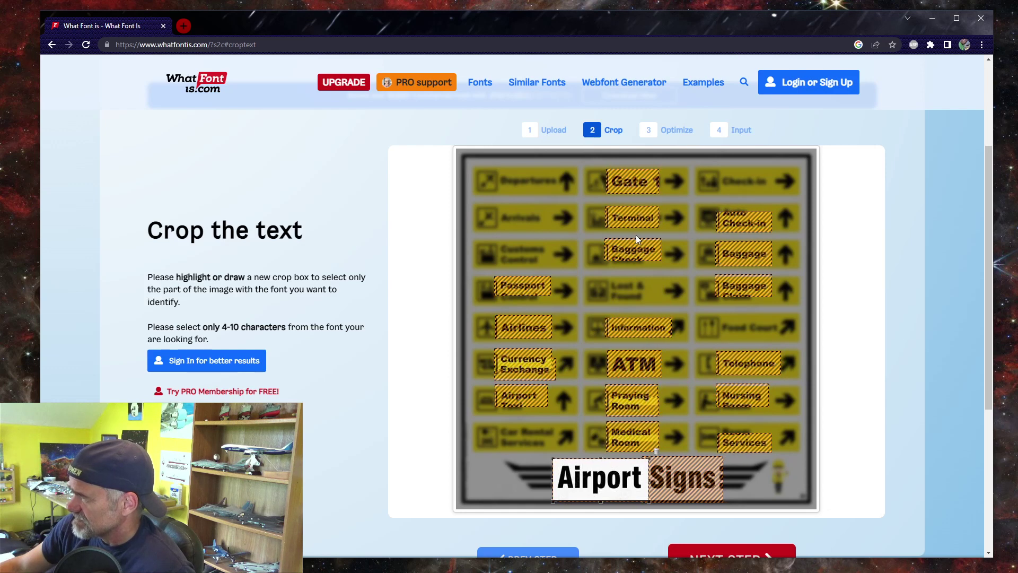
{"action": "left_click", "coordinate": [631, 218]}
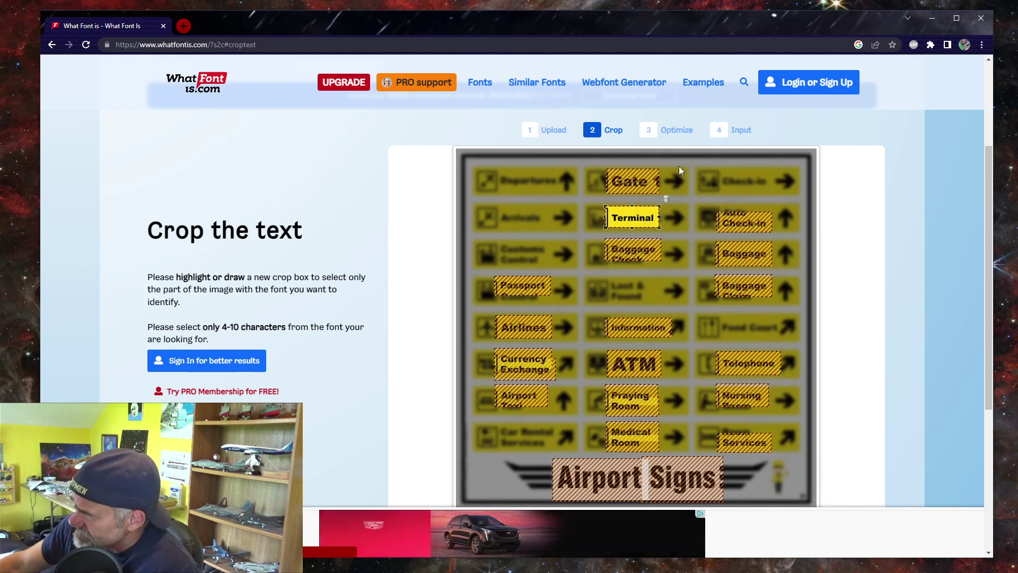
{"action": "scroll", "coordinate": [901, 419], "scroll_direction": "down", "scroll_amount": 4}
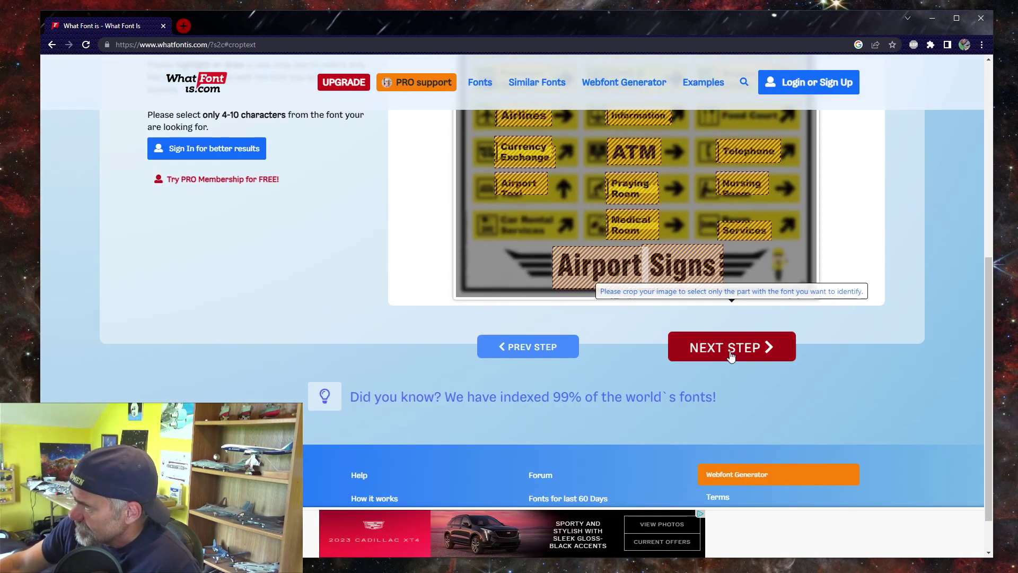
{"action": "left_click", "coordinate": [727, 354]}
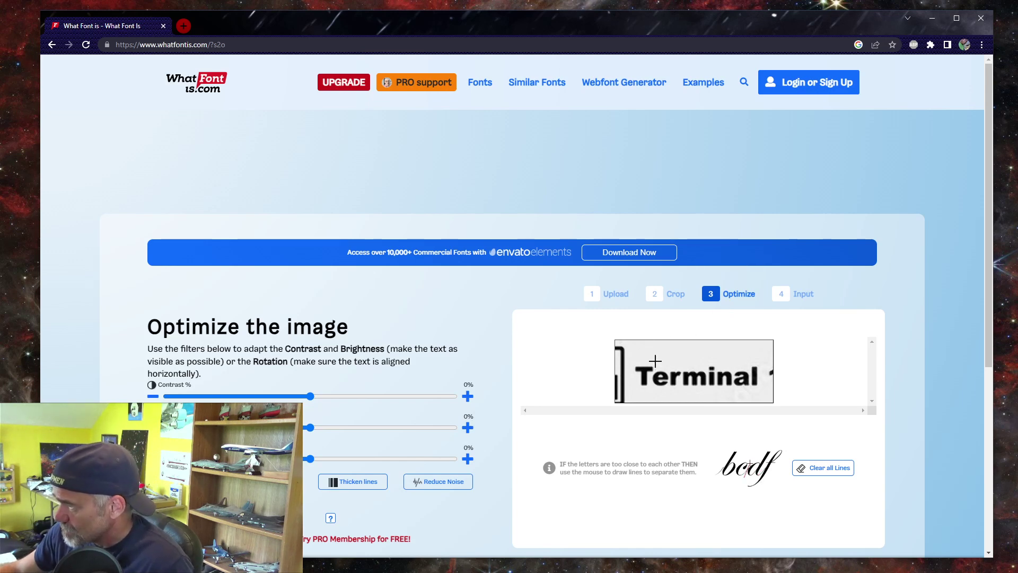
Draw seven separating lines between the letters of "Terminal" and proceed to the Input stage
{"action": "mouse_move", "coordinate": [654, 361]}
{"action": "left_mouse_down"}
{"action": "mouse_move", "coordinate": [655, 397]}
{"action": "mouse_move", "coordinate": [649, 389]}
{"action": "left_mouse_up"}
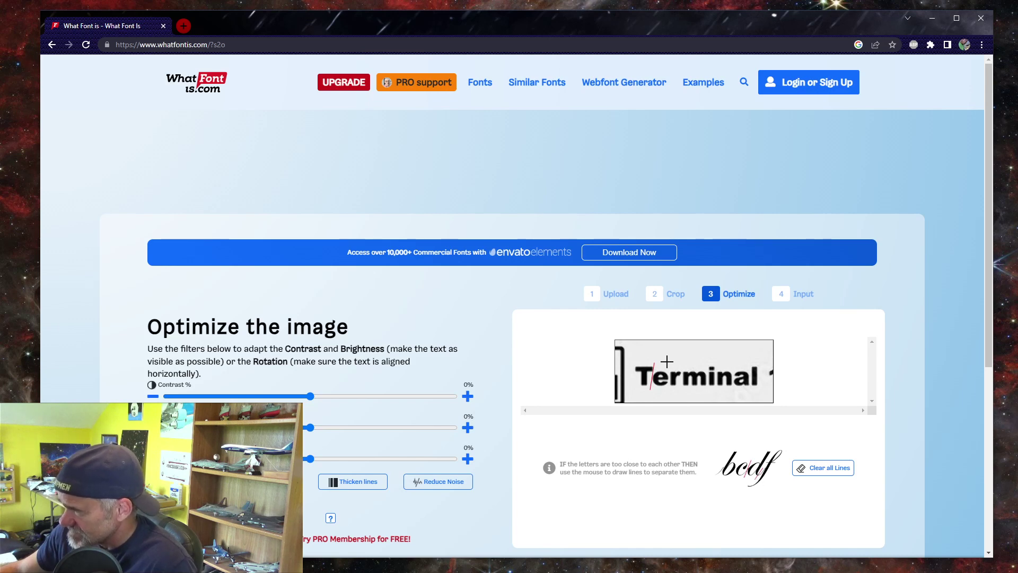
{"action": "left_click_drag", "start_coordinate": [668, 363], "coordinate": [671, 381]}
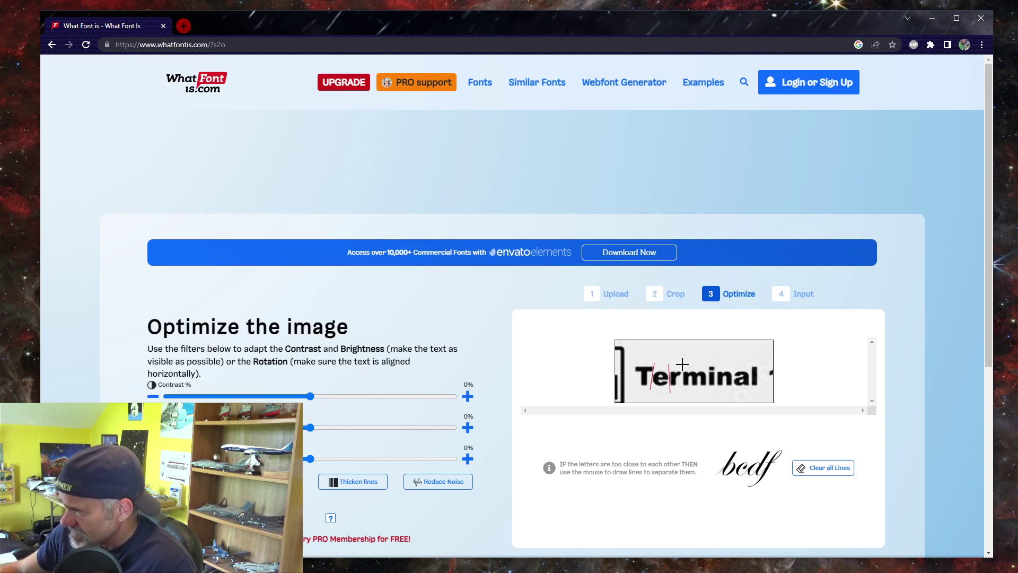
{"action": "left_click_drag", "start_coordinate": [682, 364], "coordinate": [682, 395]}
{"action": "left_click_drag", "start_coordinate": [705, 362], "coordinate": [709, 392]}
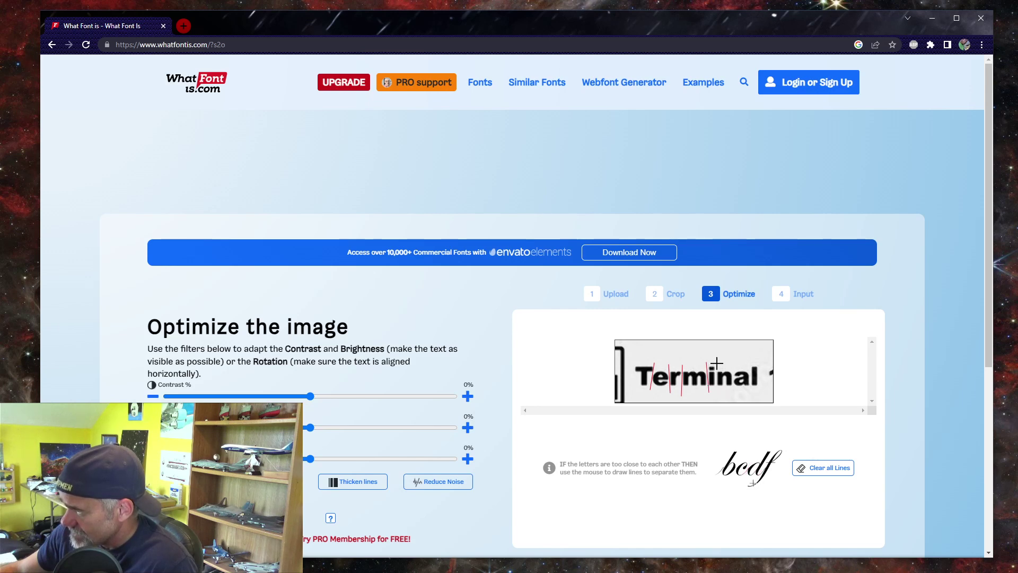
{"action": "left_click_drag", "start_coordinate": [717, 364], "coordinate": [714, 394]}
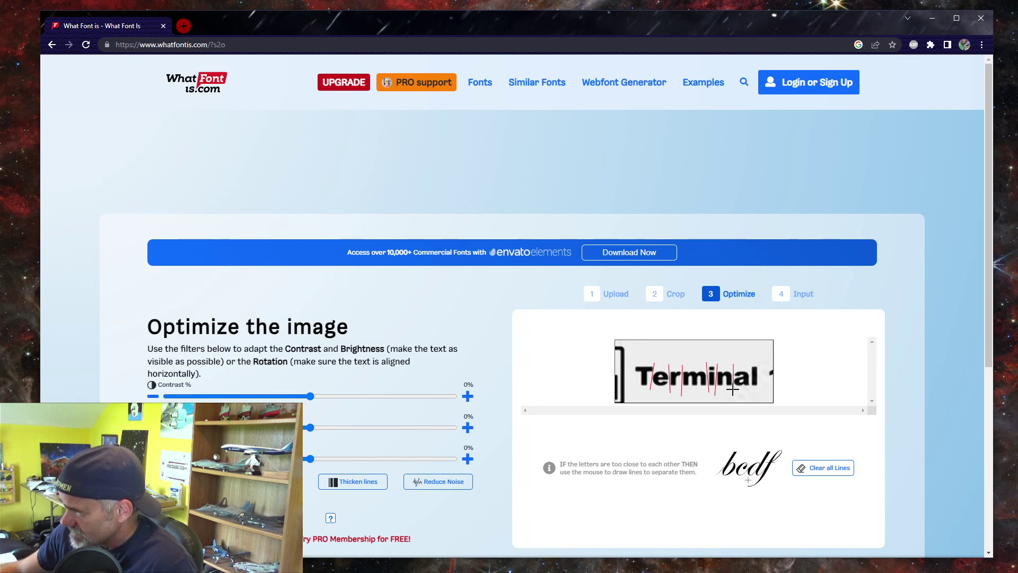
{"action": "left_click_drag", "start_coordinate": [749, 362], "coordinate": [751, 396]}
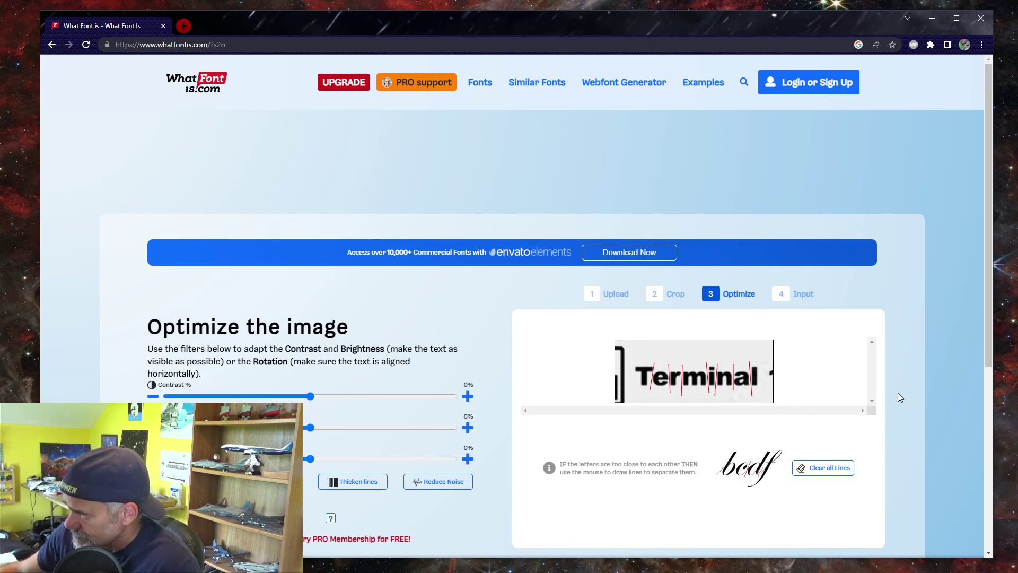
{"action": "scroll", "coordinate": [898, 392], "scroll_direction": "down", "scroll_amount": 3}
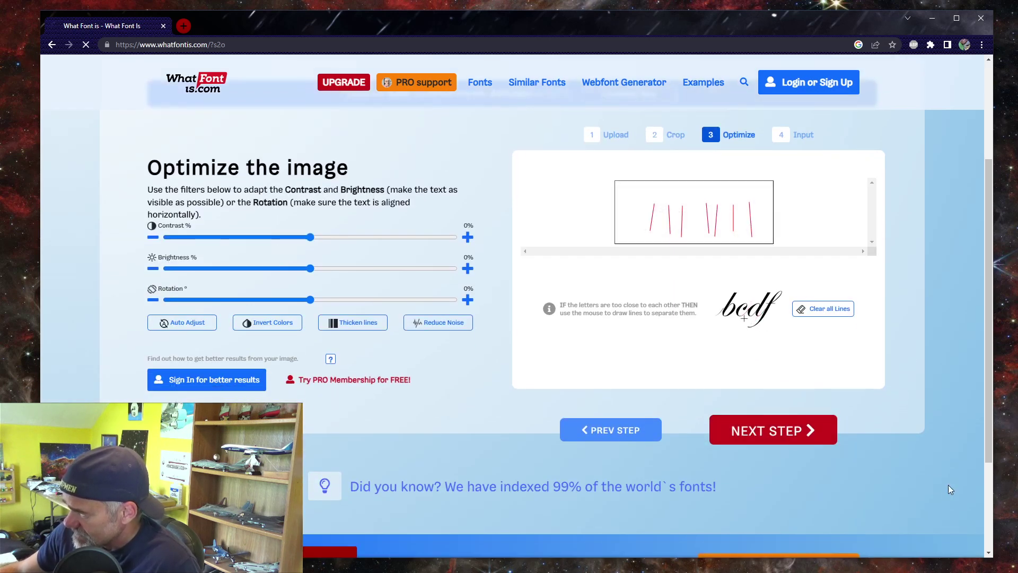
{"action": "left_click", "coordinate": [814, 438]}
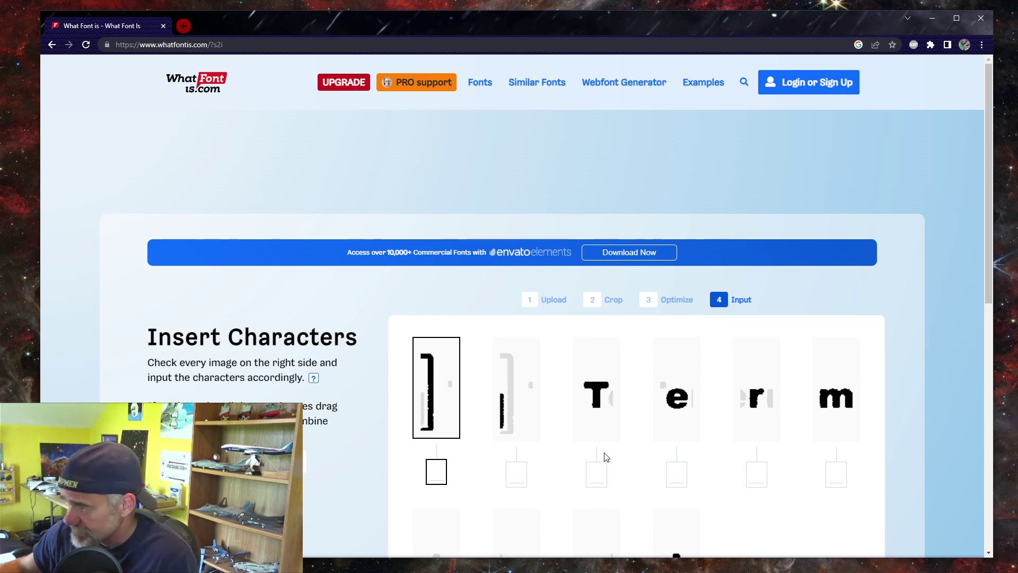
Label the first four letter images as T, e, r and m, leaving the two bracket fragments blank
{"action": "left_click", "coordinate": [602, 474]}
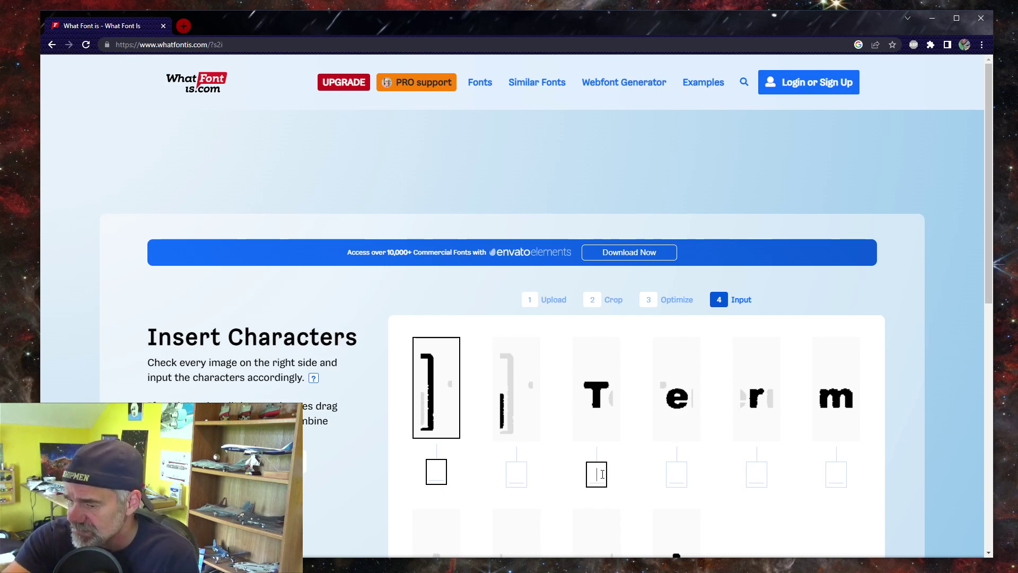
{"action": "type", "text": "T"}
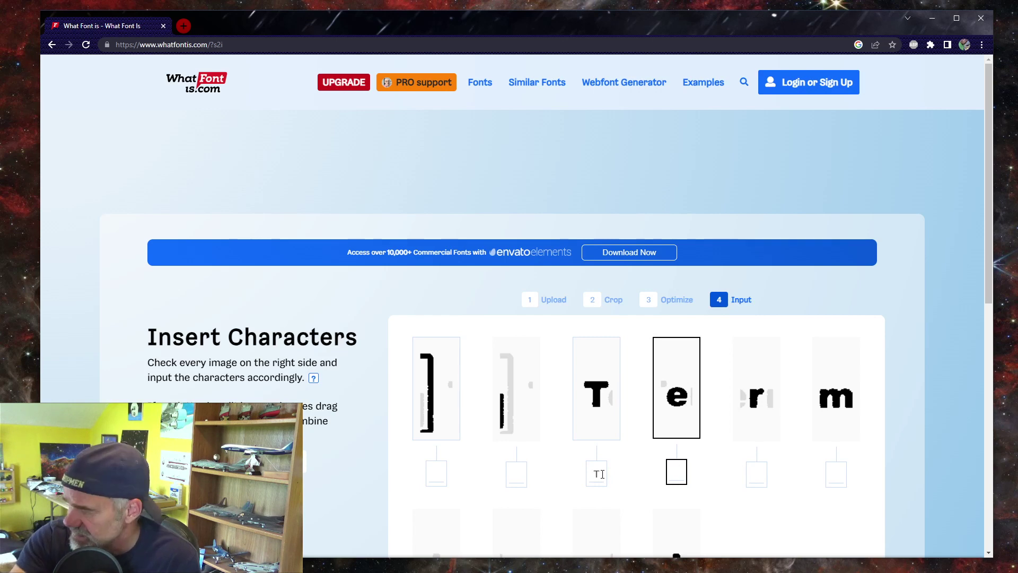
{"action": "type", "text": "e"}
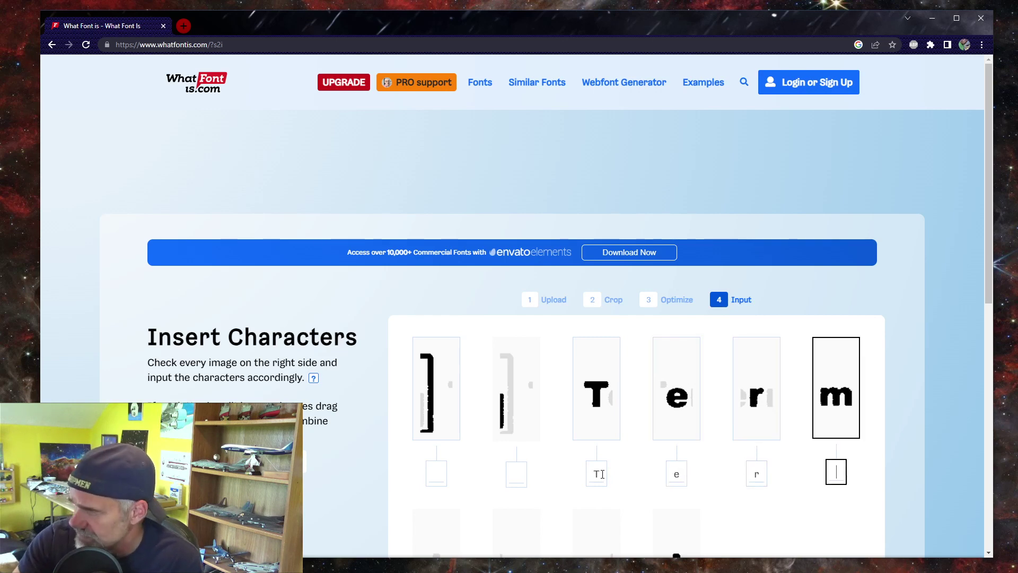
{"action": "type", "text": "m"}
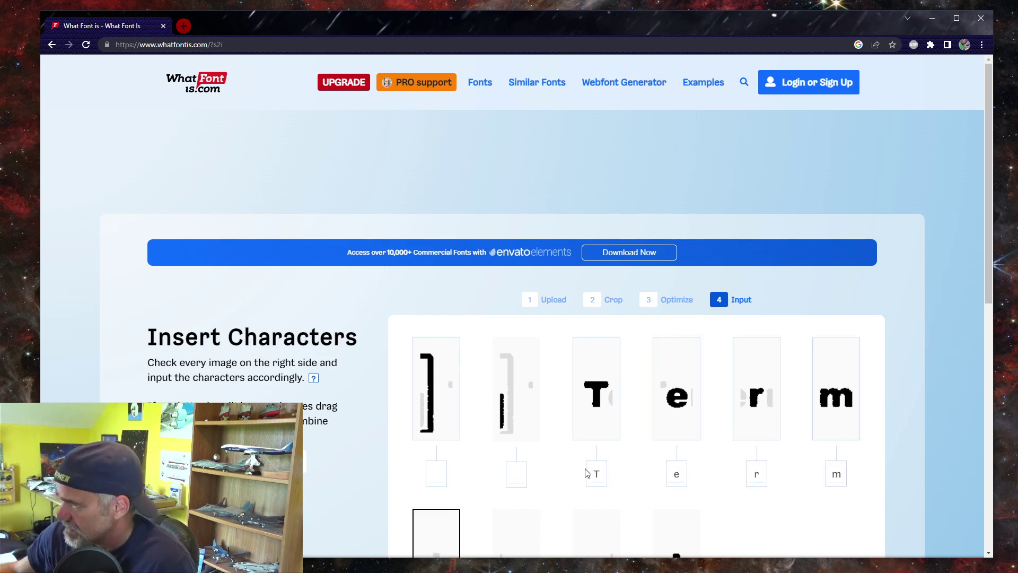
Label the n and a images with their letters, leave i and l blank, and submit the characters for font matching
{"action": "scroll", "coordinate": [588, 474], "scroll_direction": "down", "scroll_amount": 2}
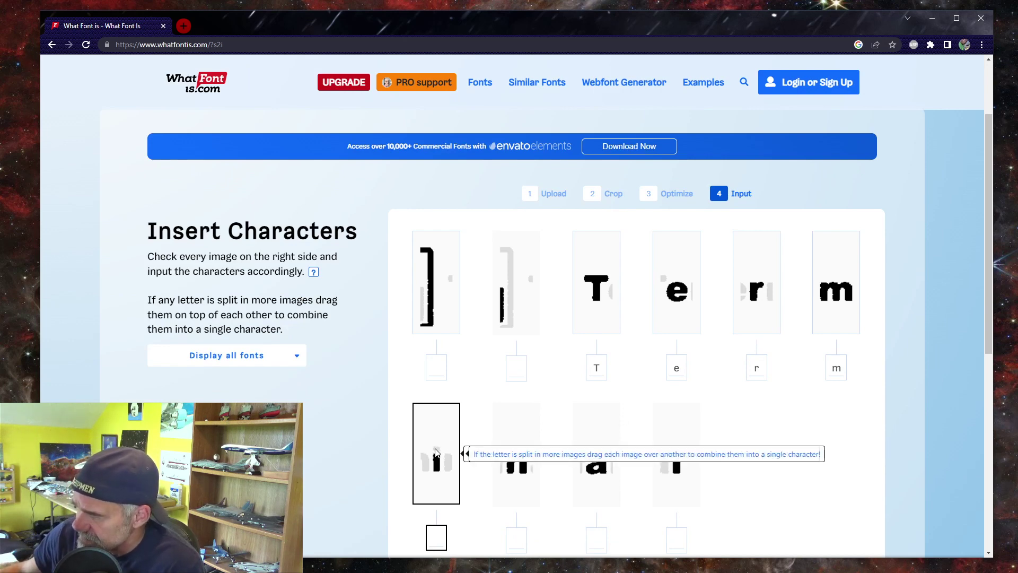
{"action": "left_click", "coordinate": [520, 537]}
{"action": "type", "text": "n"}
{"action": "key", "text": "Tab"}
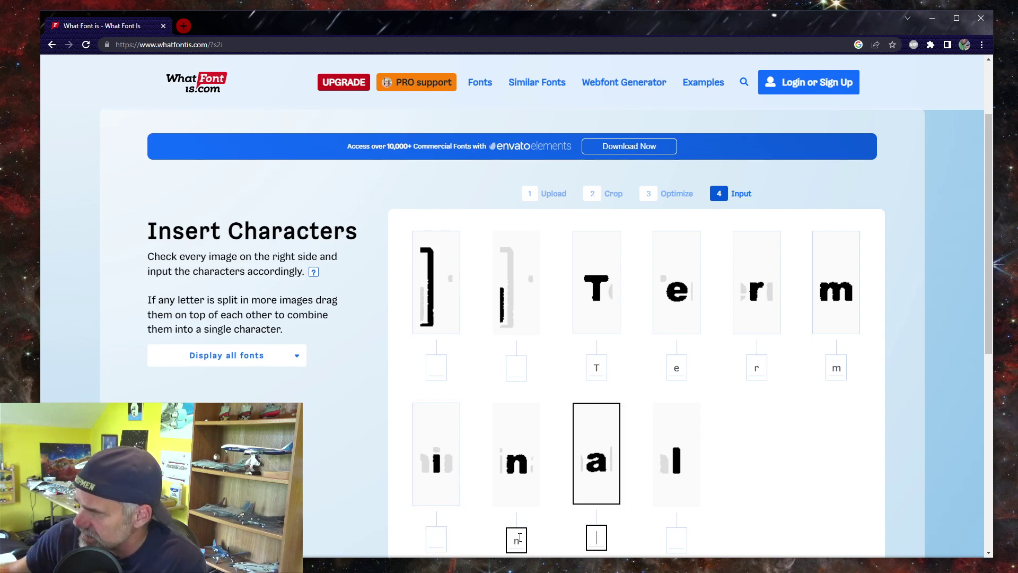
{"action": "type", "text": "a"}
{"action": "key", "text": "Tab"}
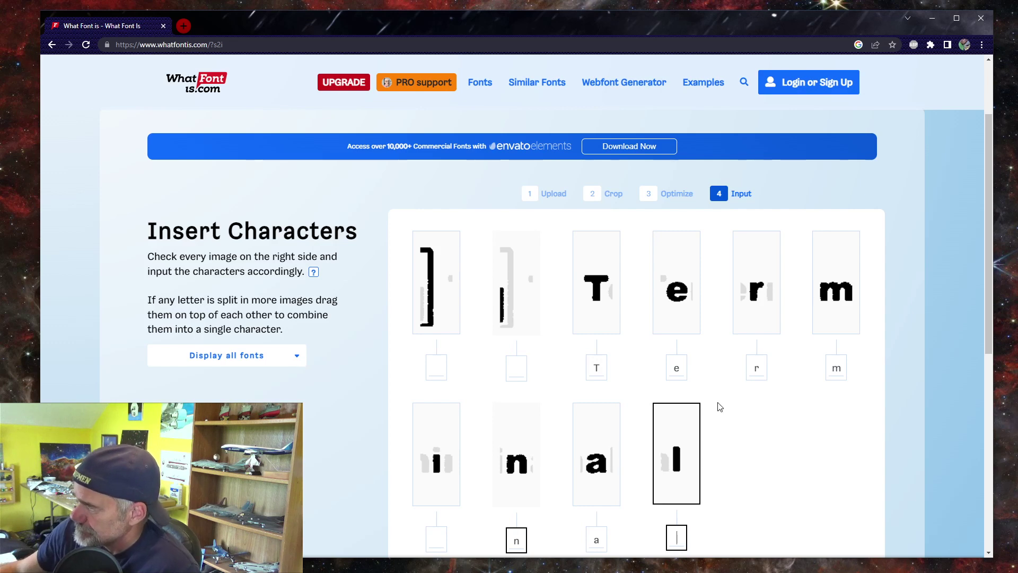
{"action": "scroll", "coordinate": [871, 453], "scroll_direction": "down", "scroll_amount": 2}
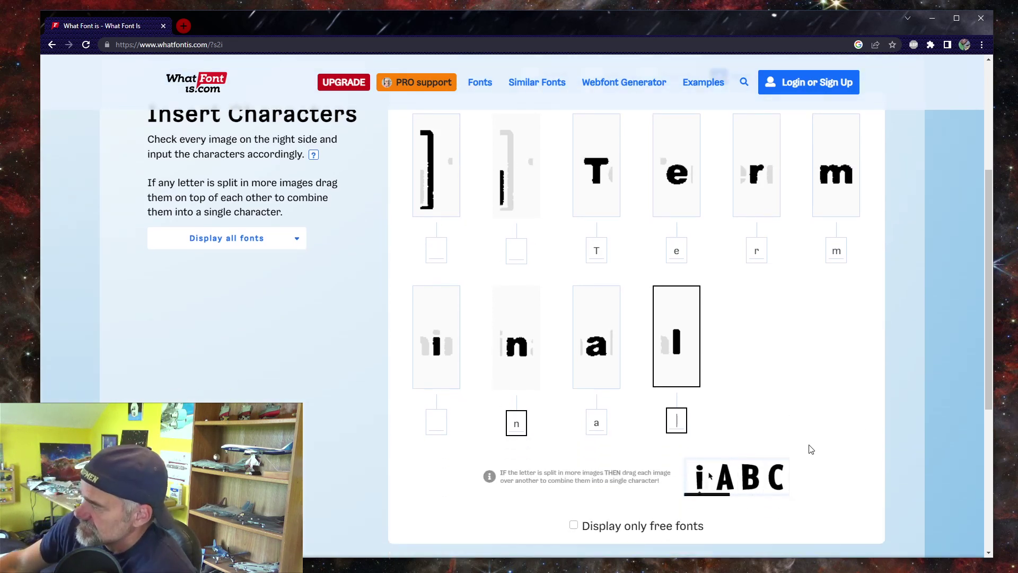
{"action": "scroll", "coordinate": [777, 478], "scroll_direction": "down", "scroll_amount": 3}
{"action": "left_click", "coordinate": [723, 437]}
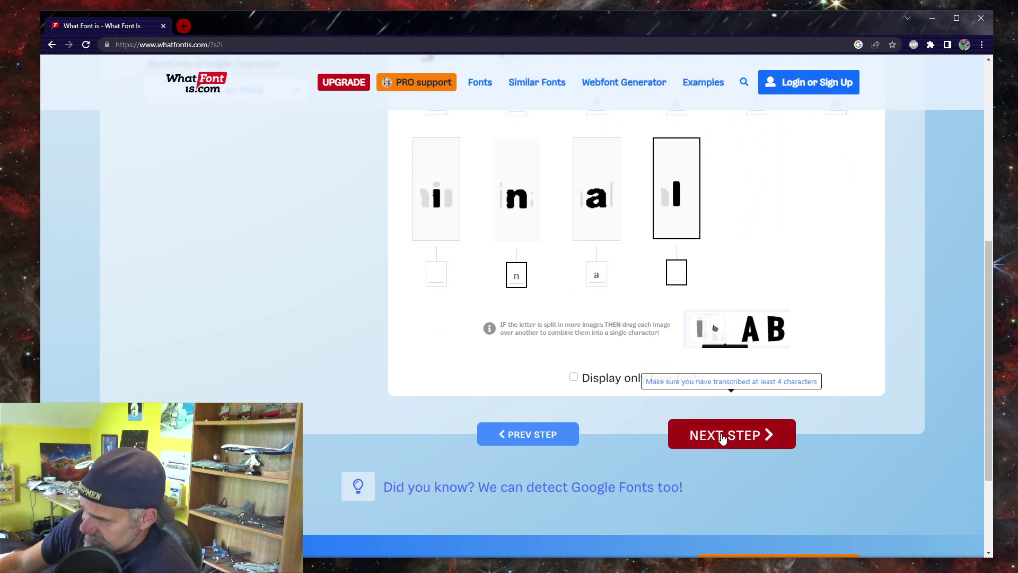
{"action": "left_click", "coordinate": [715, 434]}
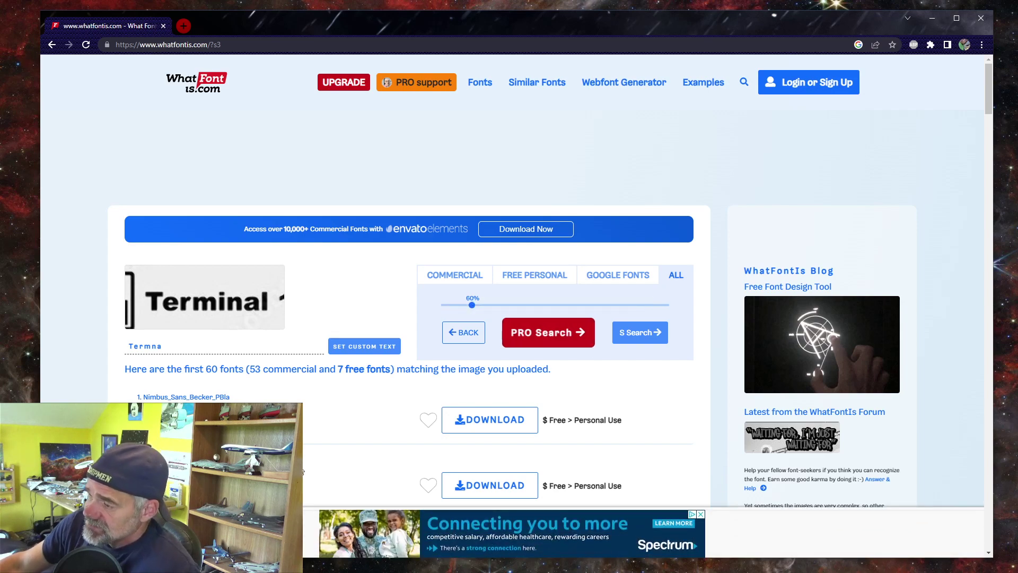
Dismiss the PRO membership offer and compare the matching fonts and their character previews with the "Terminal" sample
{"action": "scroll", "coordinate": [803, 346], "scroll_direction": "down", "scroll_amount": 2}
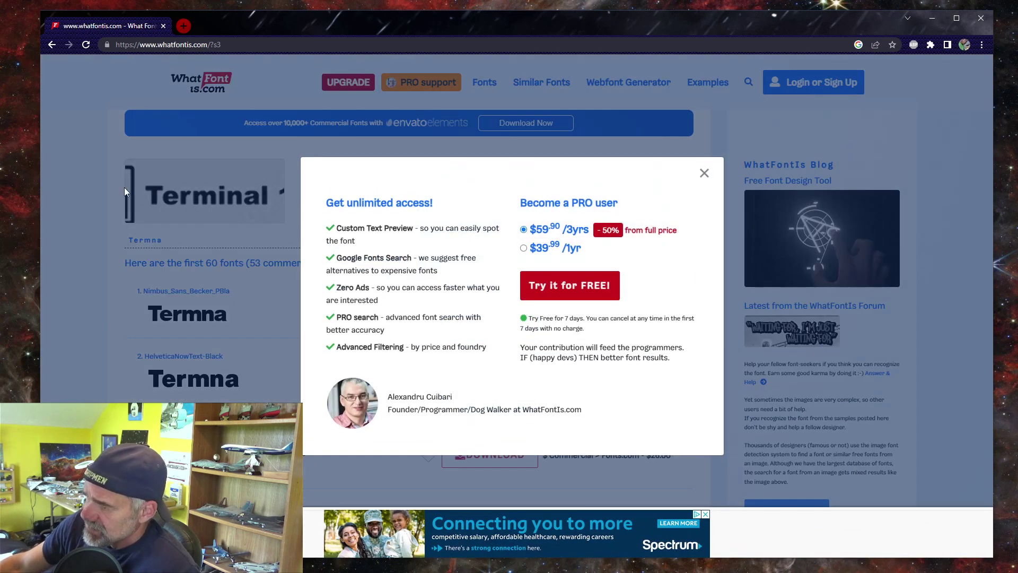
{"action": "left_click", "coordinate": [704, 174]}
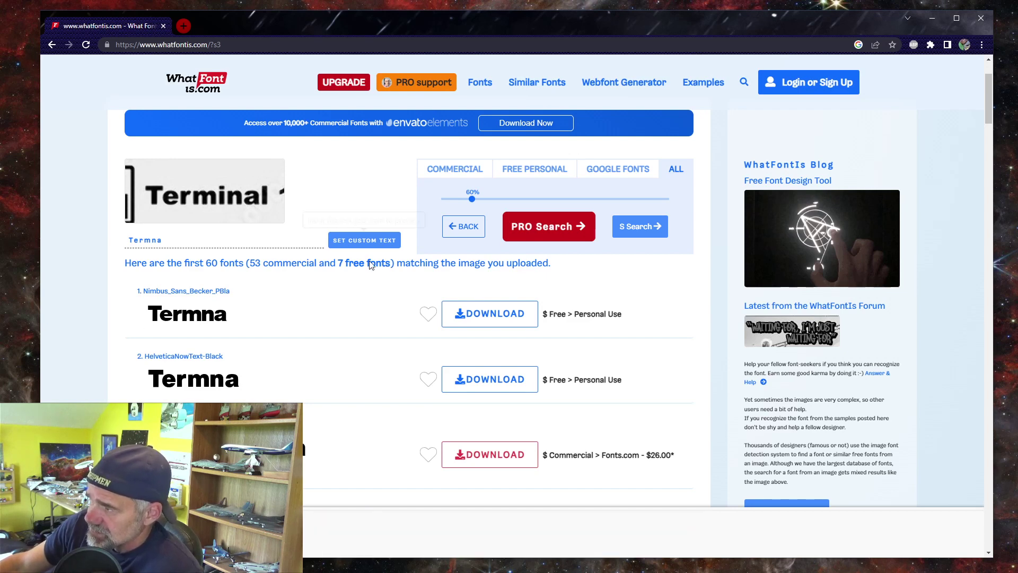
{"action": "scroll", "coordinate": [408, 318], "scroll_direction": "down", "scroll_amount": 5}
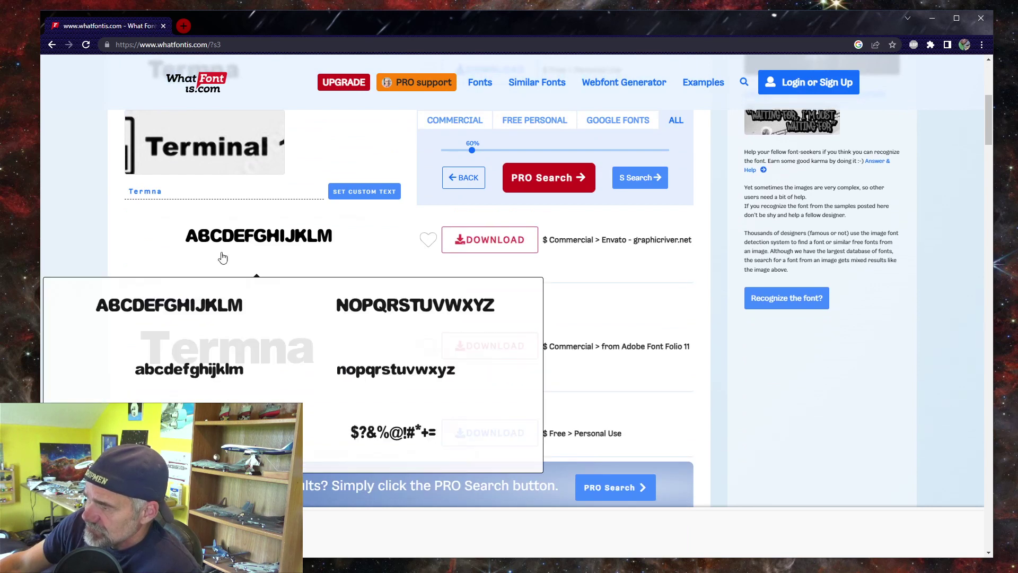
{"action": "scroll", "coordinate": [82, 297], "scroll_direction": "up", "scroll_amount": 5}
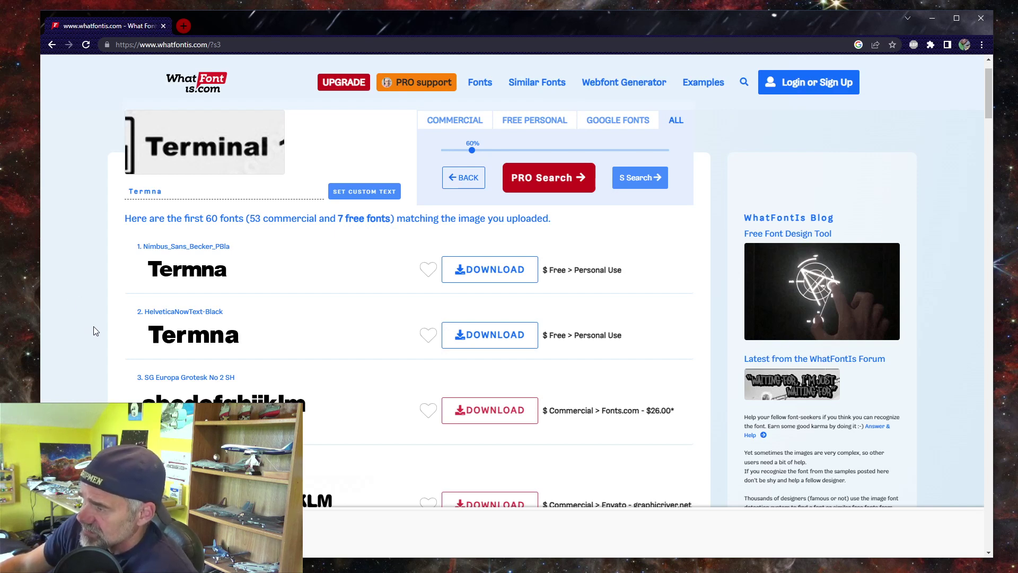
{"action": "scroll", "coordinate": [91, 328], "scroll_direction": "down", "scroll_amount": 5}
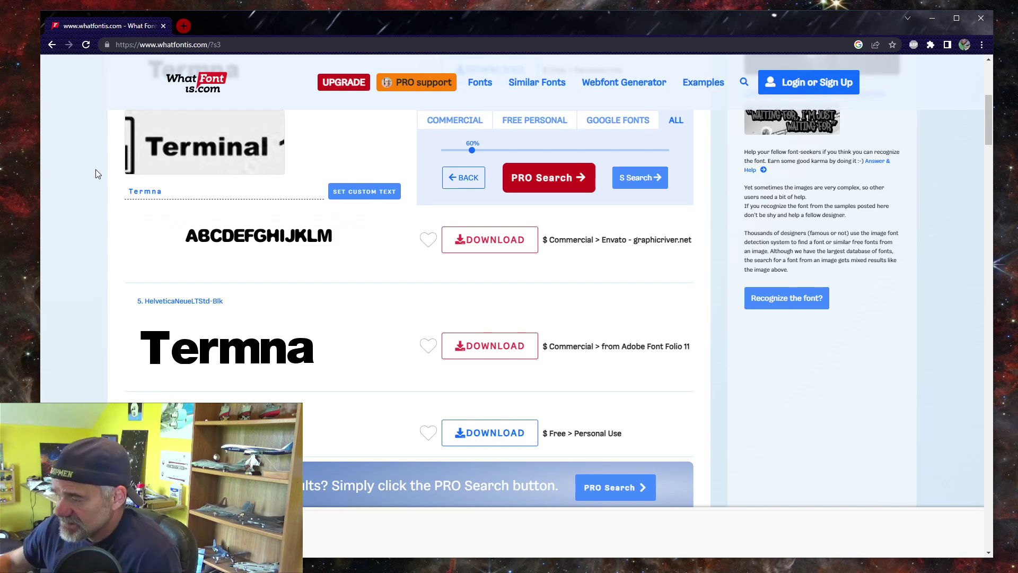
{"action": "mouse_move", "coordinate": [261, 234]}
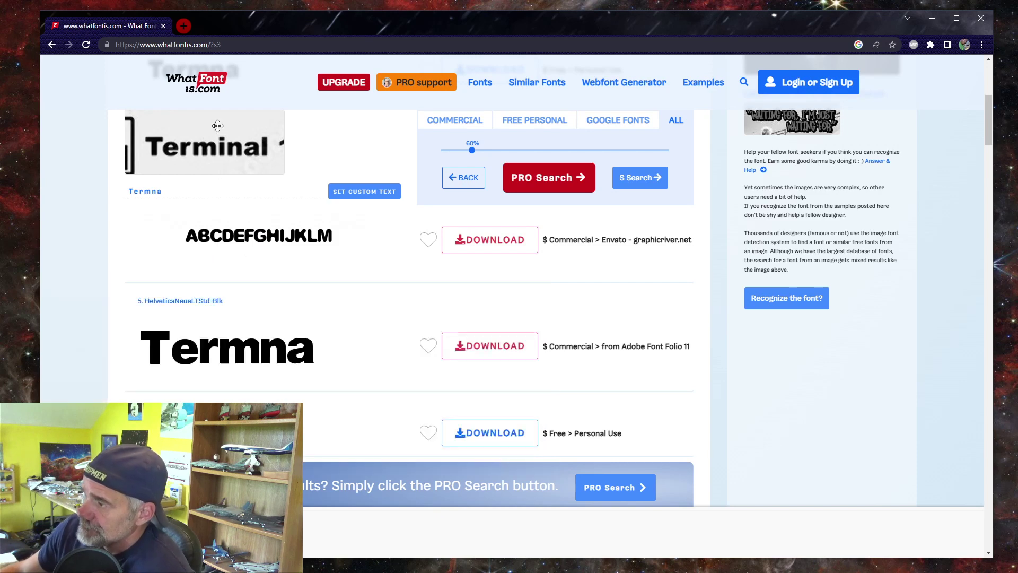
{"action": "scroll", "coordinate": [109, 265], "scroll_direction": "up", "scroll_amount": 4}
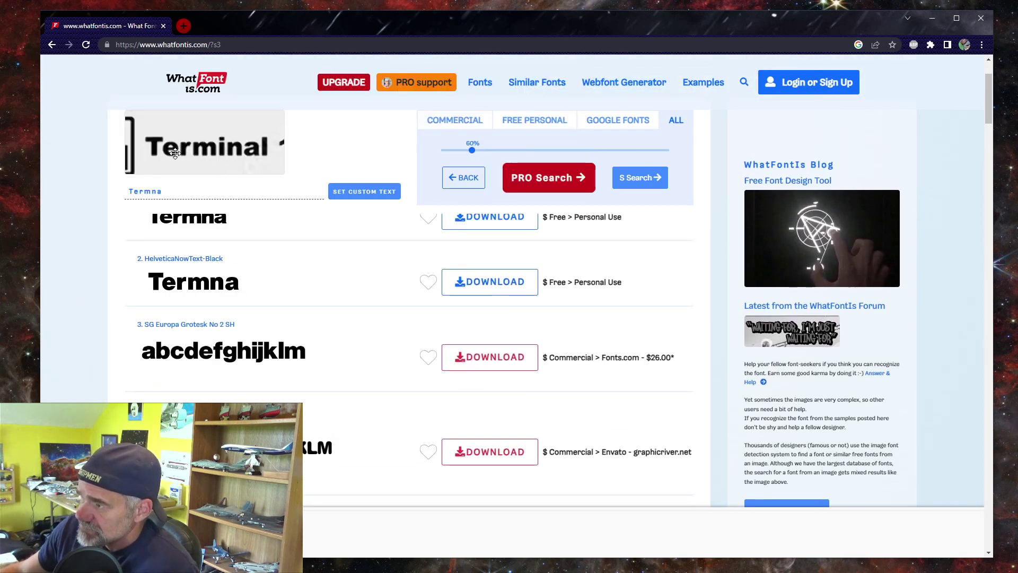
{"action": "mouse_move", "coordinate": [201, 292]}
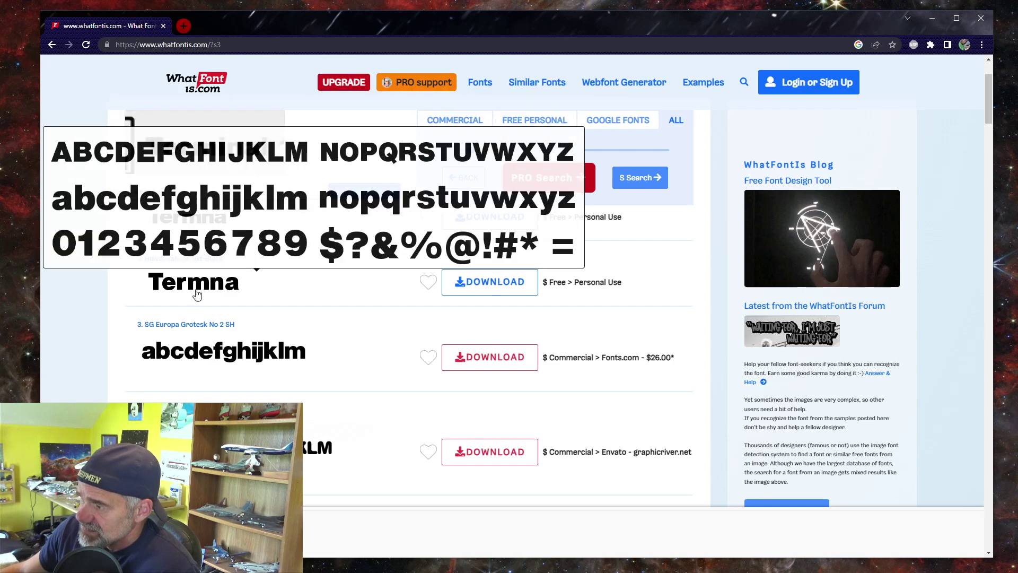
{"action": "mouse_move", "coordinate": [391, 354]}
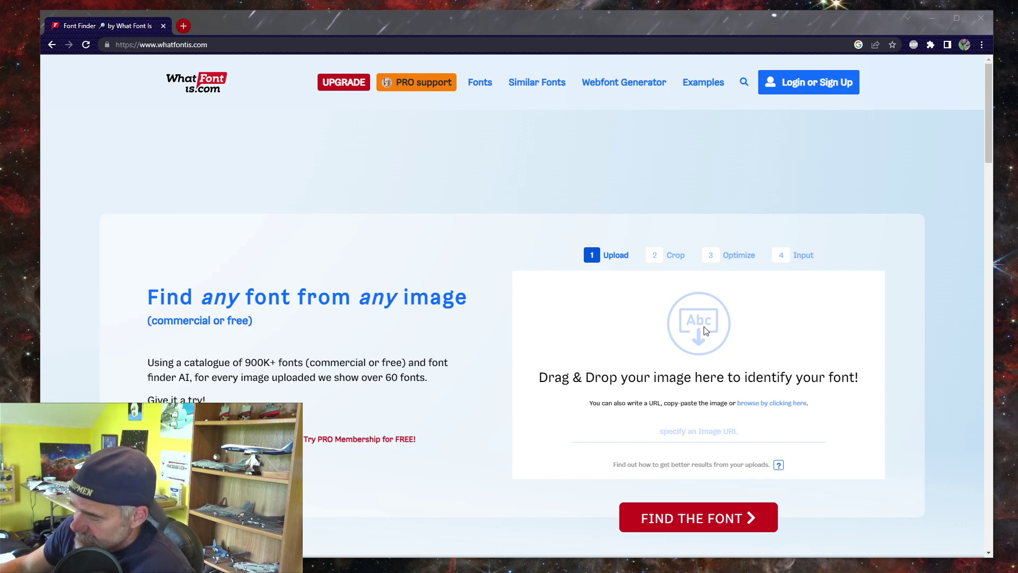
Upload MoonLightSerenade.png from the Prototypes folder for font identification
{"action": "left_click", "coordinate": [705, 330]}
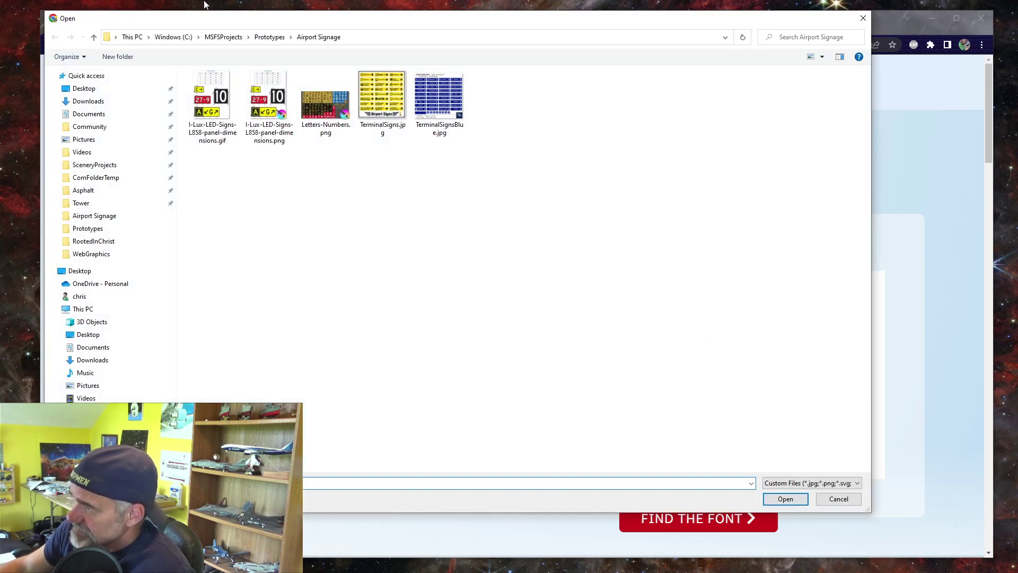
{"action": "left_click", "coordinate": [261, 41]}
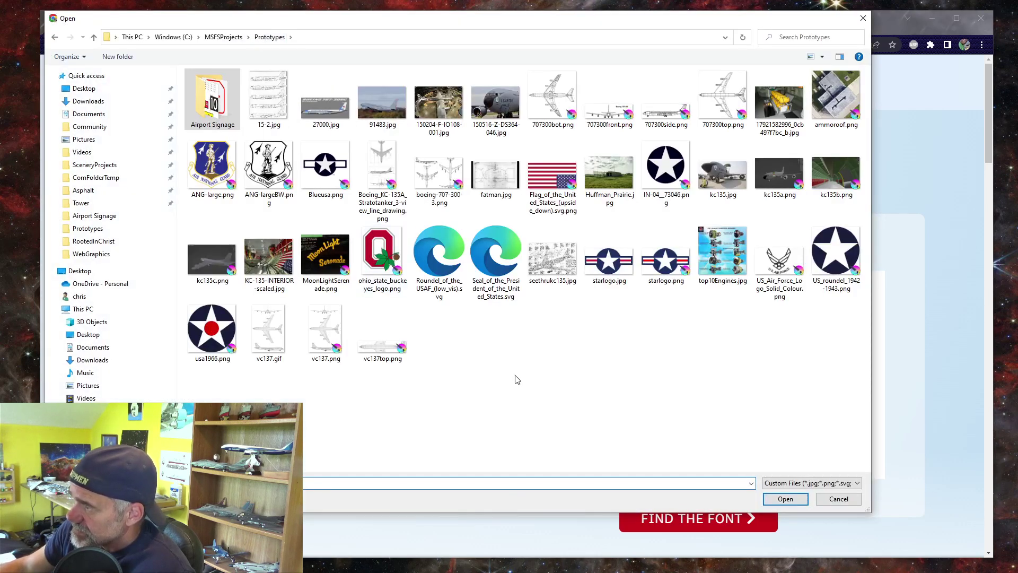
{"action": "left_click", "coordinate": [327, 258]}
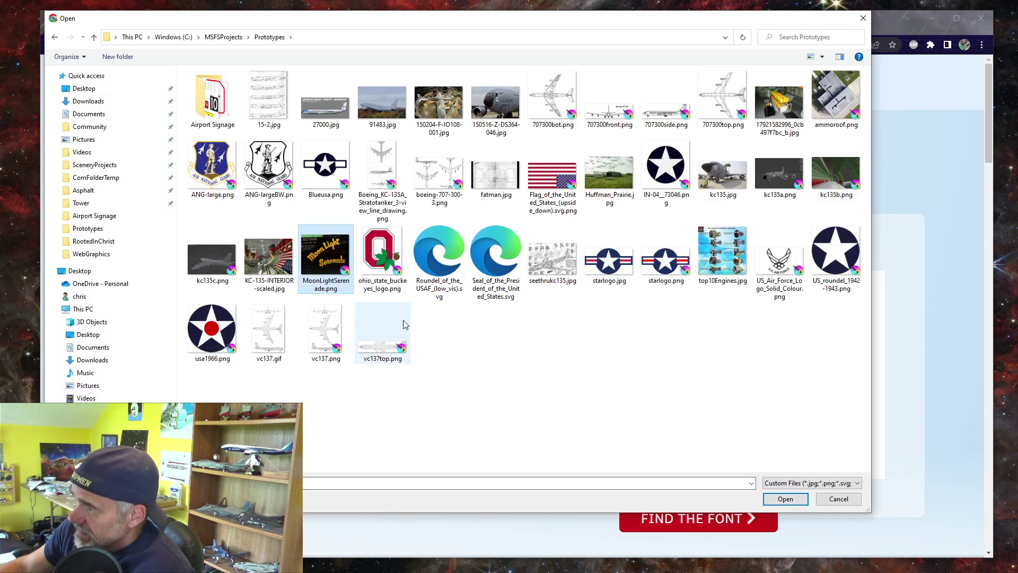
{"action": "left_click", "coordinate": [789, 500]}
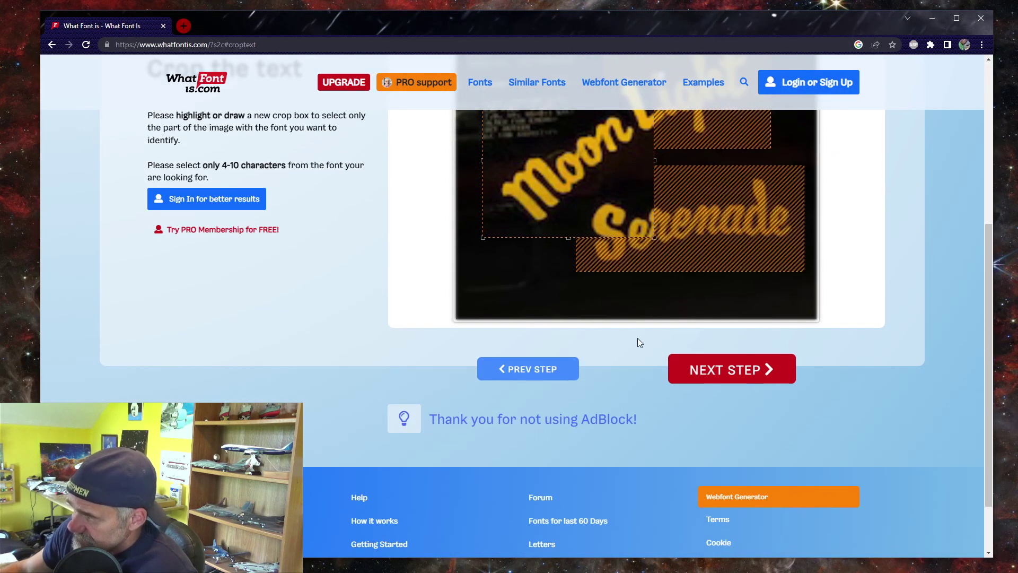
Look over the suggested crop boxes for "Serenade" and "Light", and select the one around "Moon"
{"action": "scroll", "coordinate": [916, 307], "scroll_direction": "up", "scroll_amount": 2}
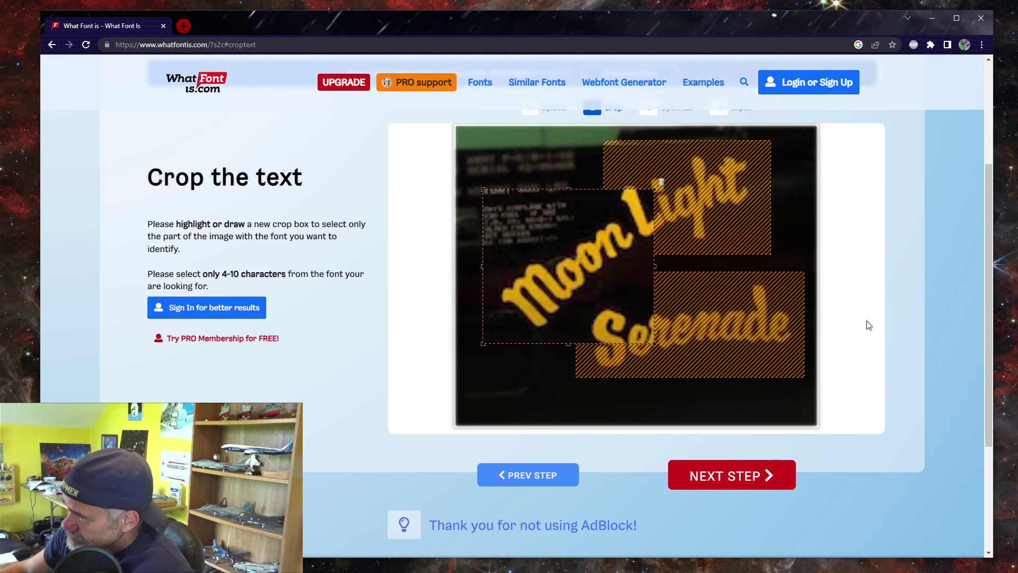
{"action": "scroll", "coordinate": [853, 321], "scroll_direction": "up", "scroll_amount": 1}
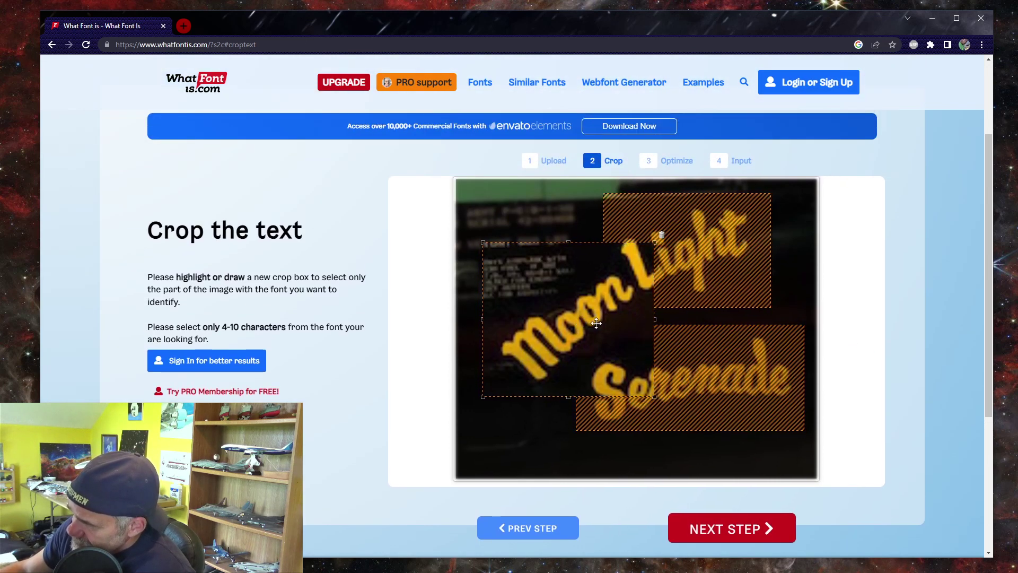
{"action": "left_click", "coordinate": [690, 393]}
{"action": "left_click", "coordinate": [707, 289]}
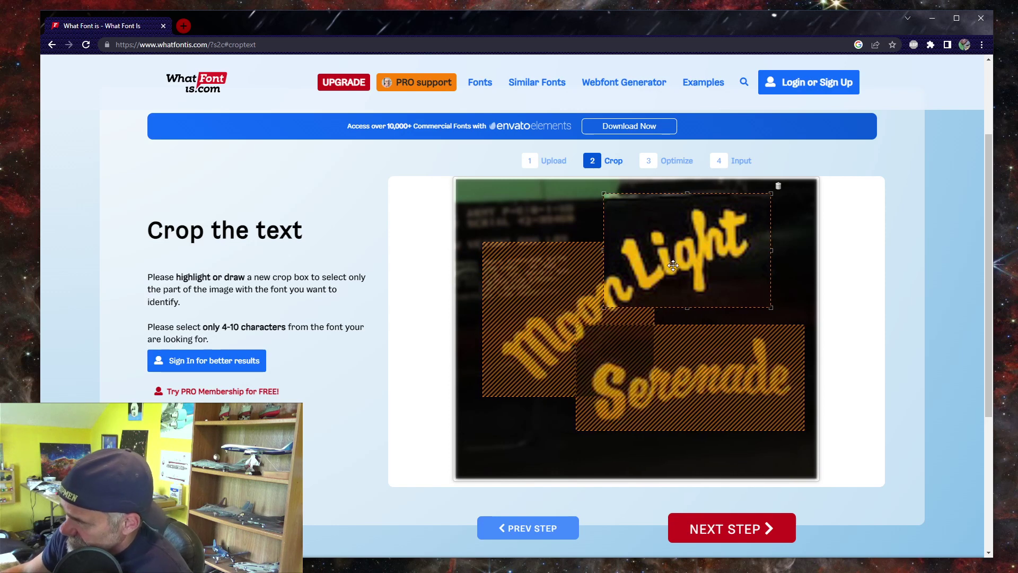
{"action": "left_click", "coordinate": [545, 344]}
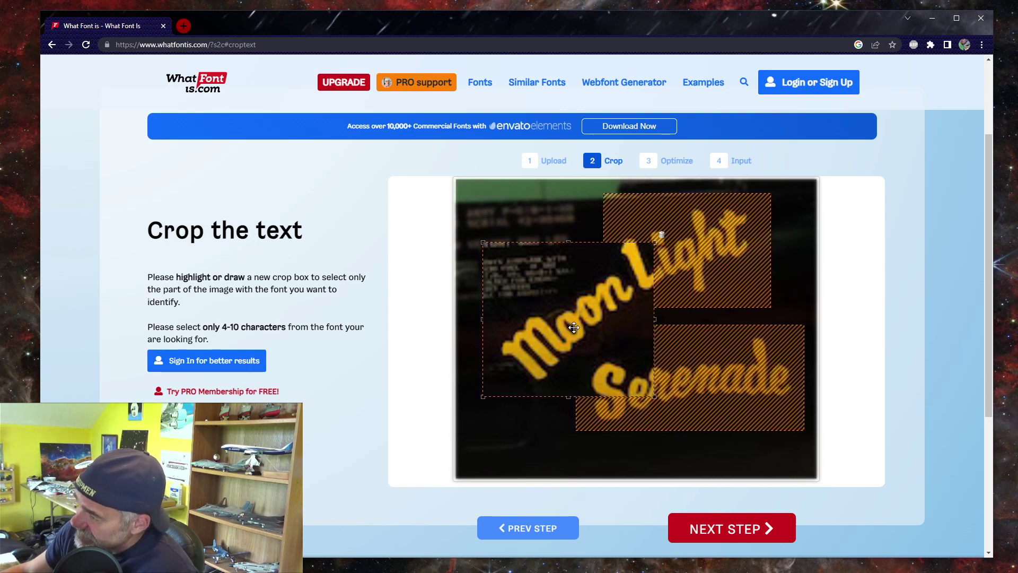
Proceed with the "Moon" crop and choose the yellow-on-black version instead of the recommended one
{"action": "scroll", "coordinate": [594, 330], "scroll_direction": "down", "scroll_amount": 2}
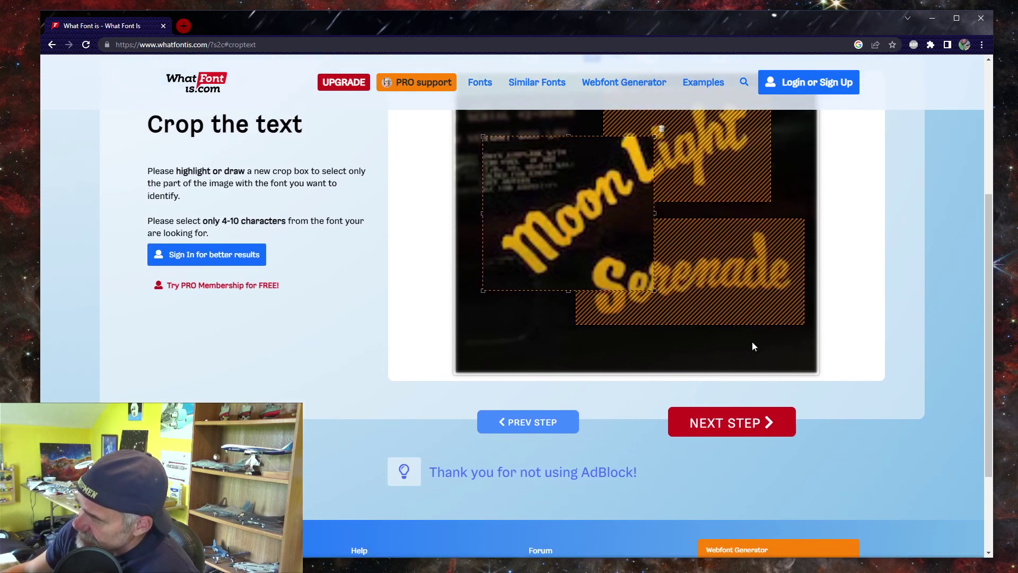
{"action": "left_click", "coordinate": [728, 425]}
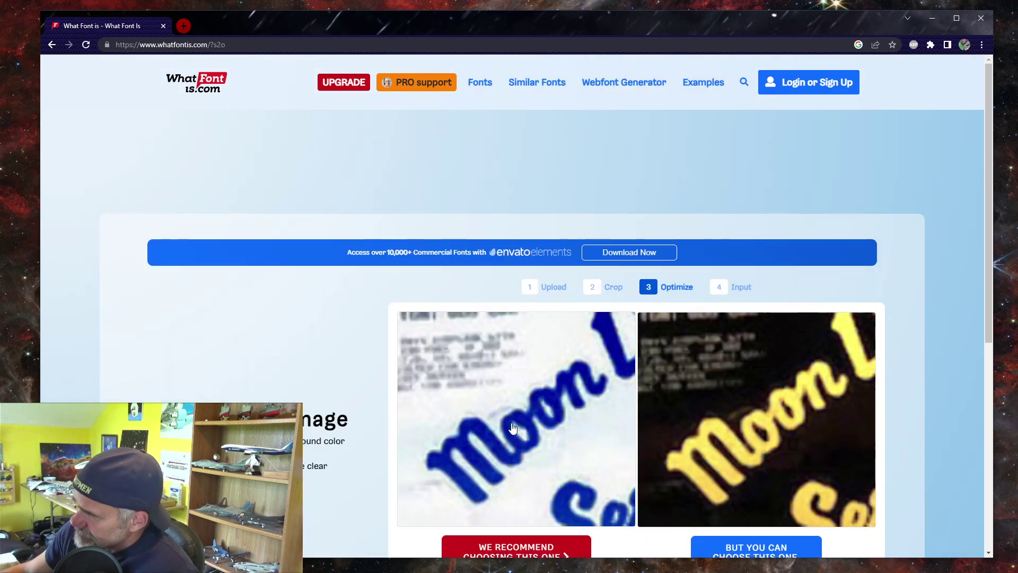
{"action": "scroll", "coordinate": [769, 421], "scroll_direction": "down", "scroll_amount": 2}
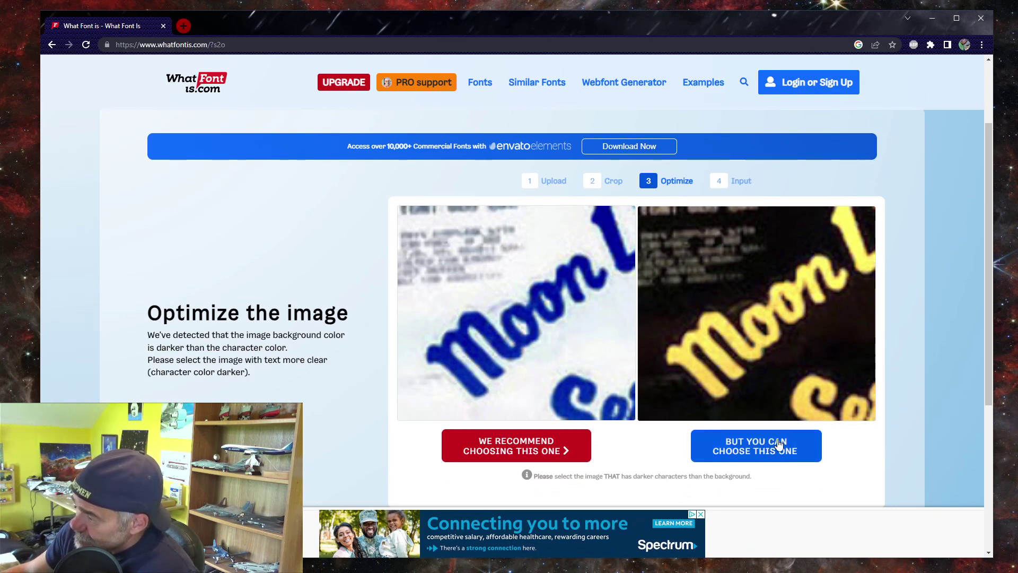
{"action": "left_click", "coordinate": [760, 454]}
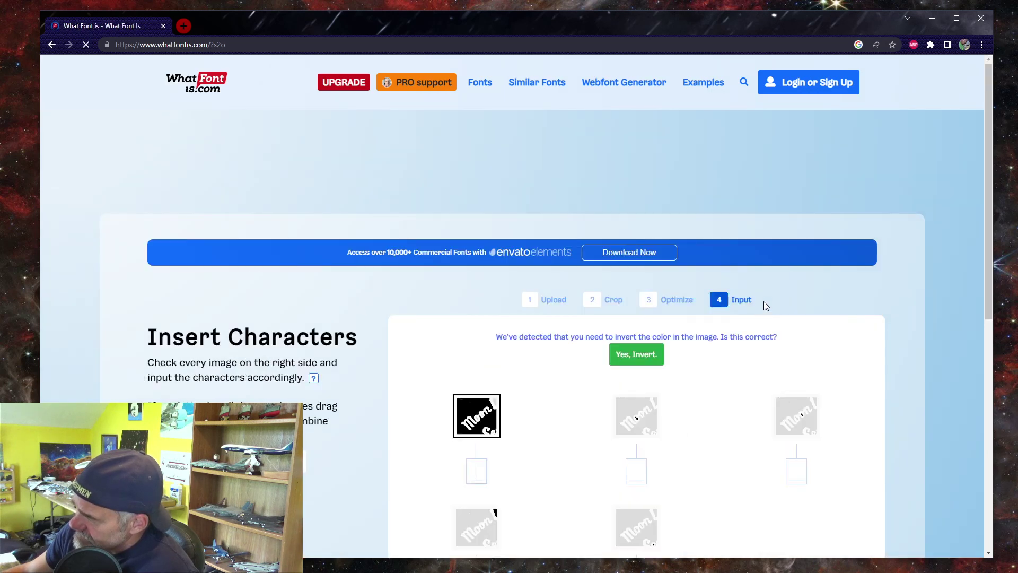
Go back from the Input stage to Optimize and proceed to Input again with the filters left at 0%
{"action": "scroll", "coordinate": [822, 329], "scroll_direction": "down", "scroll_amount": 1}
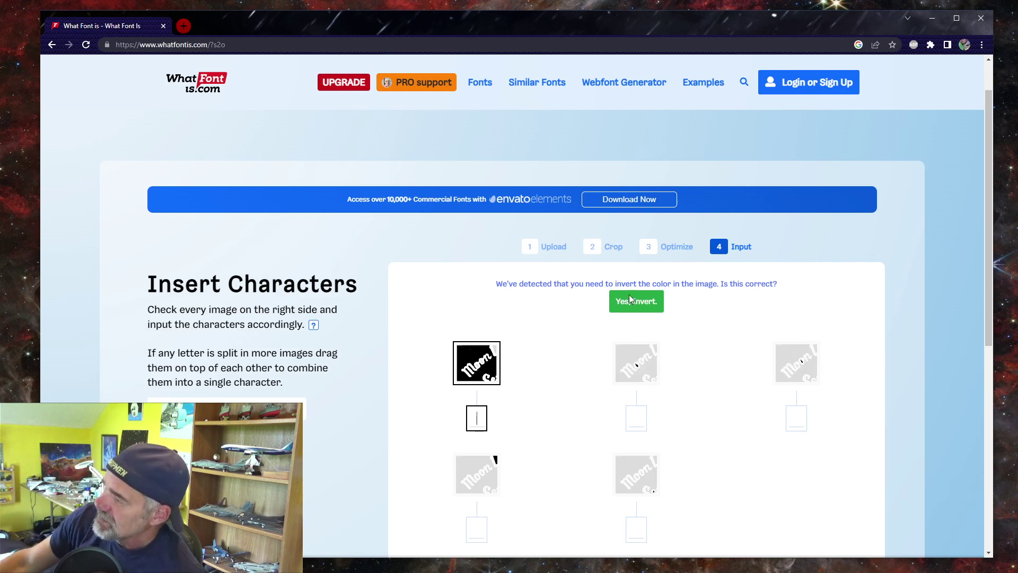
{"action": "left_click", "coordinate": [649, 253]}
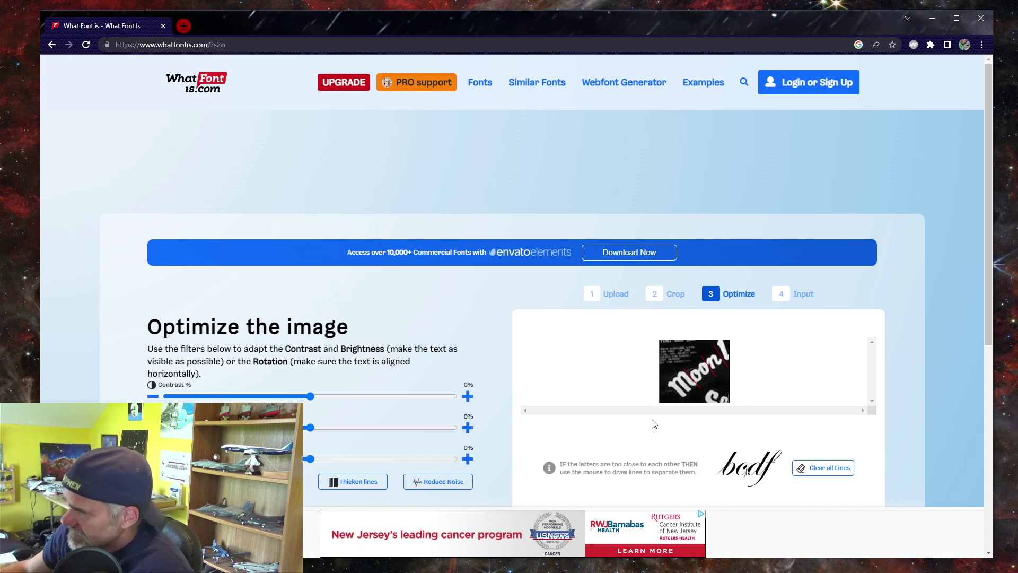
{"action": "scroll", "coordinate": [874, 435], "scroll_direction": "down", "scroll_amount": 3}
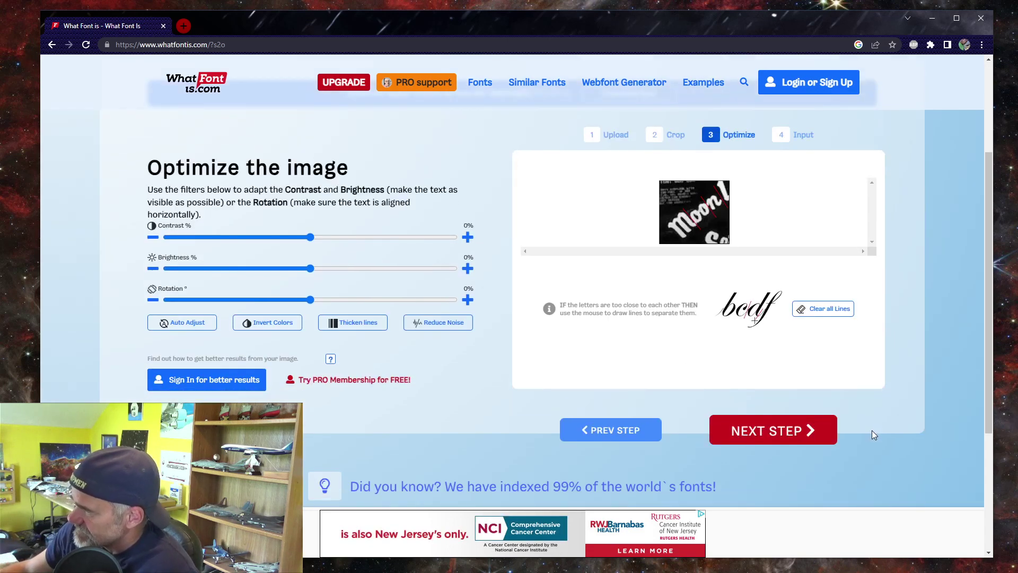
{"action": "left_click", "coordinate": [757, 438]}
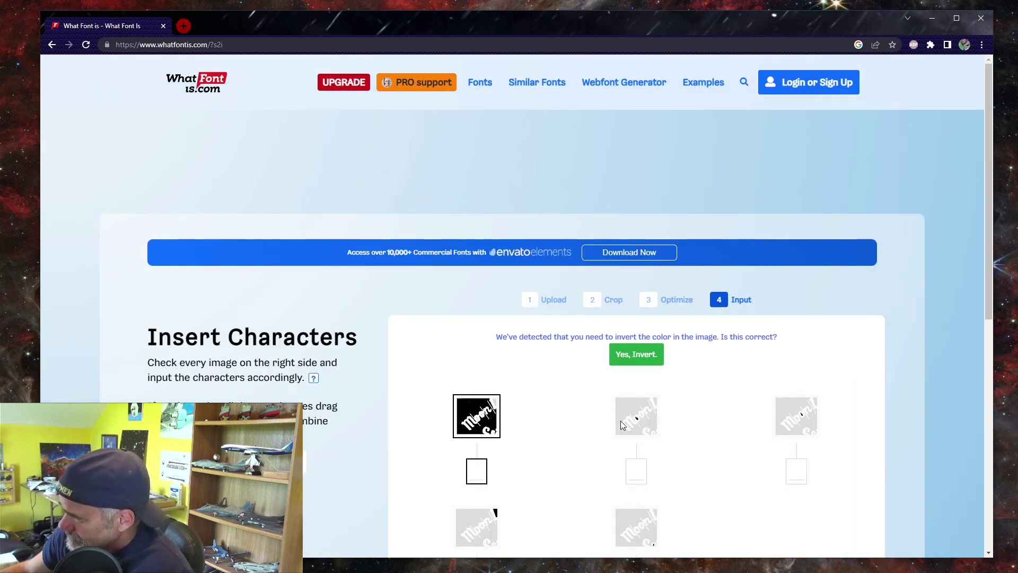
Return to the Upload stage and upload MoonLightSerenade.png from the Prototypes folder again
{"action": "scroll", "coordinate": [687, 442], "scroll_direction": "down", "scroll_amount": 3}
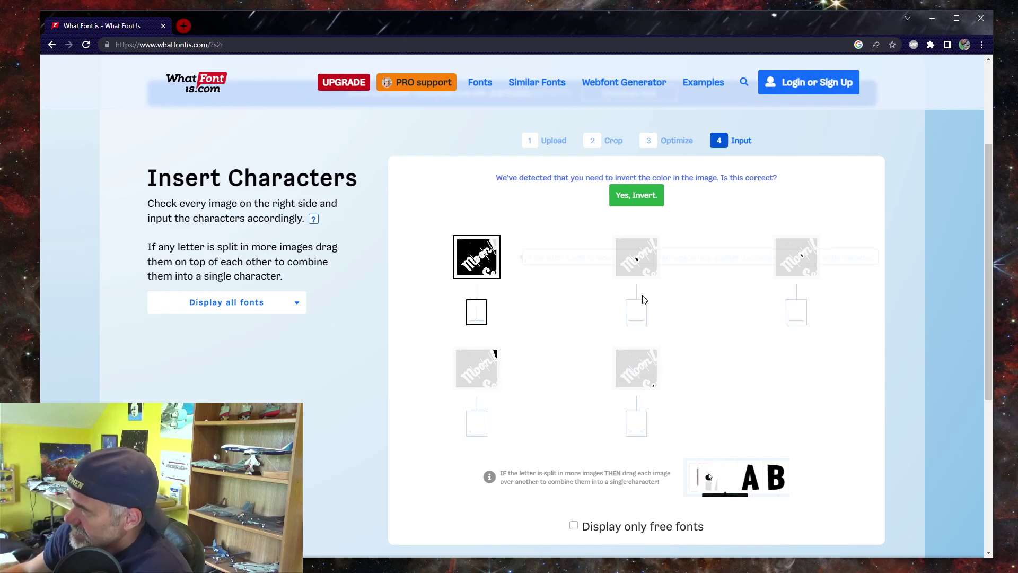
{"action": "left_click", "coordinate": [596, 141]}
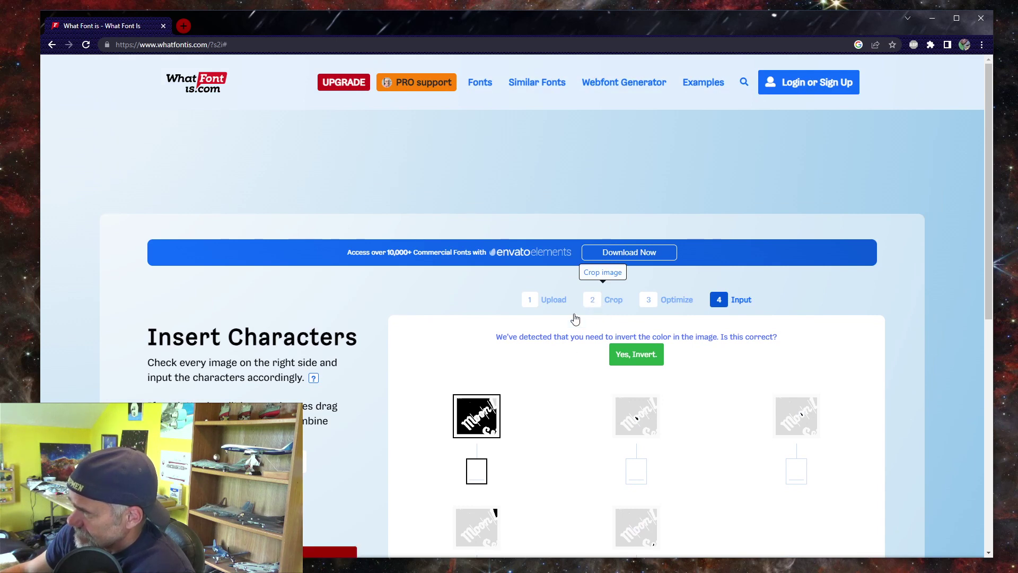
{"action": "left_click", "coordinate": [535, 302]}
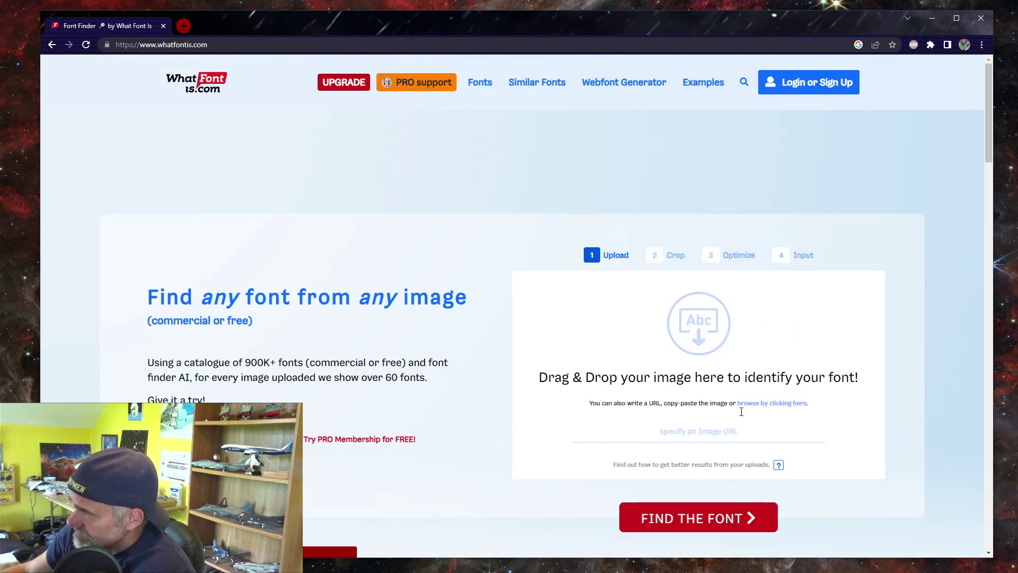
{"action": "left_click", "coordinate": [706, 334]}
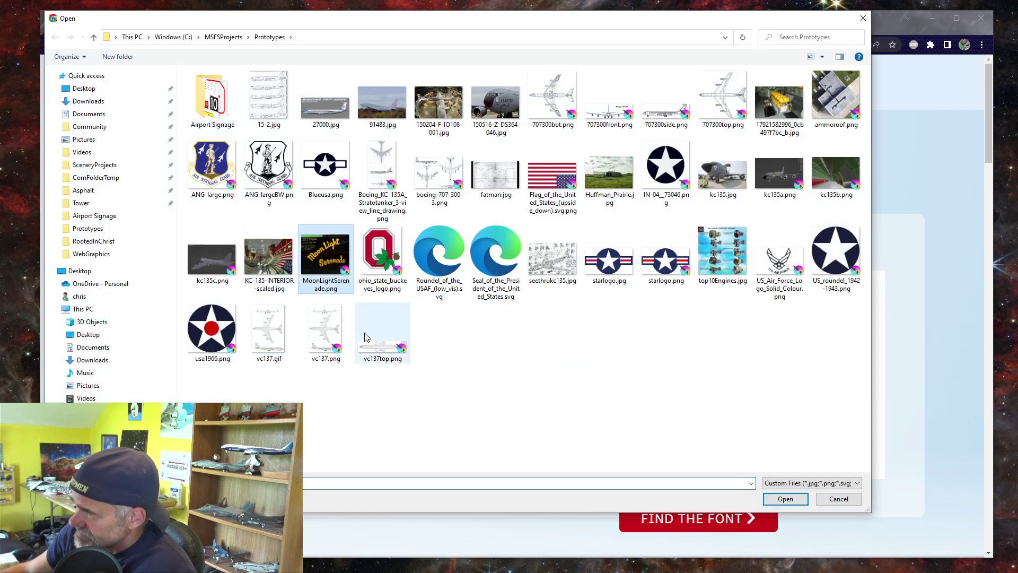
{"action": "left_click", "coordinate": [784, 499]}
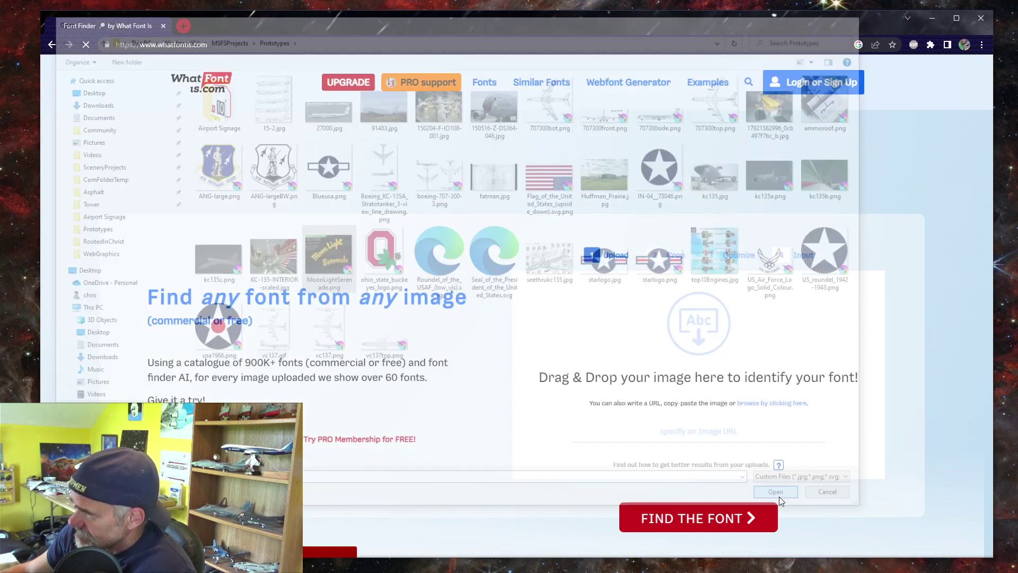
Proceed with the crop box around "Serenade" and choose the recommended blue-on-white version
{"action": "scroll", "coordinate": [740, 421], "scroll_direction": "down", "scroll_amount": 2}
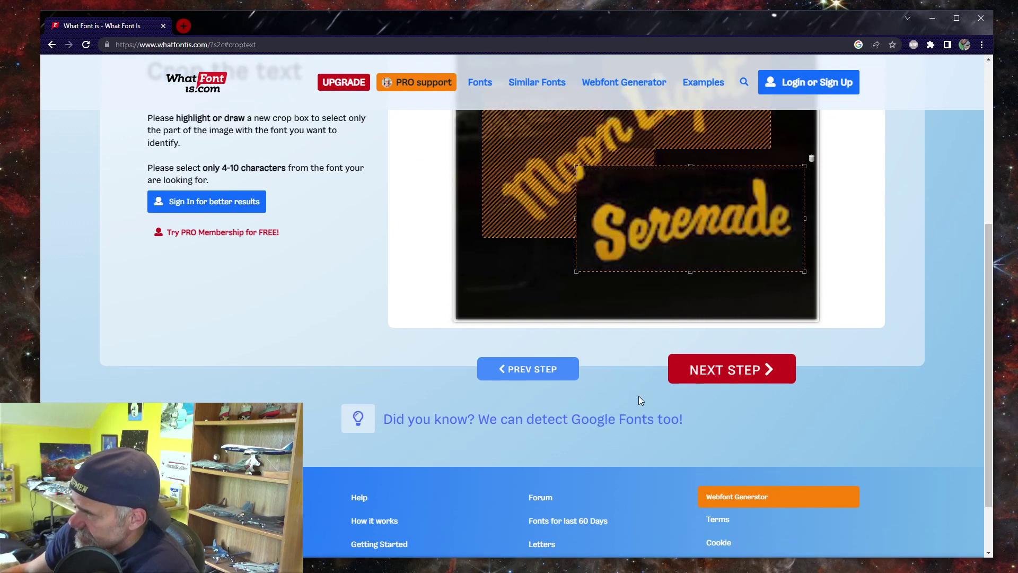
{"action": "left_click", "coordinate": [728, 370]}
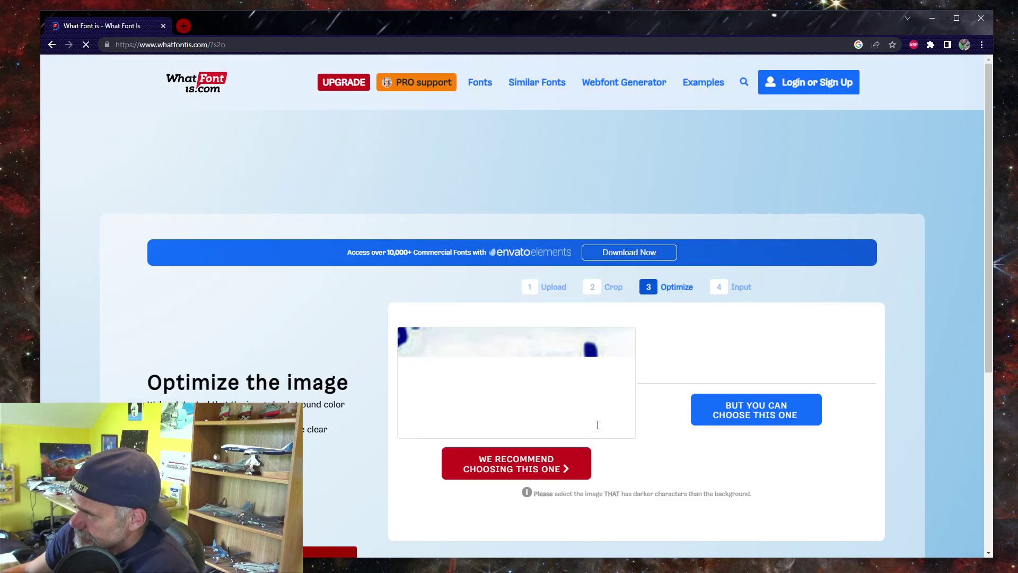
{"action": "left_click", "coordinate": [499, 465]}
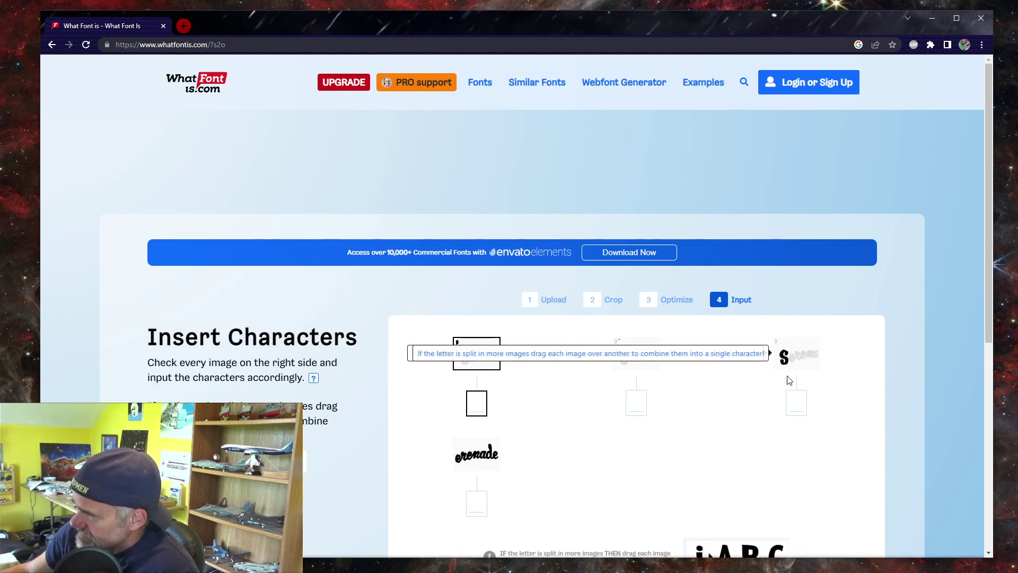
Label the S image as S, leave the other fragments blank, and submit it for font matching
{"action": "left_click", "coordinate": [796, 402]}
{"action": "type", "text": "S"}
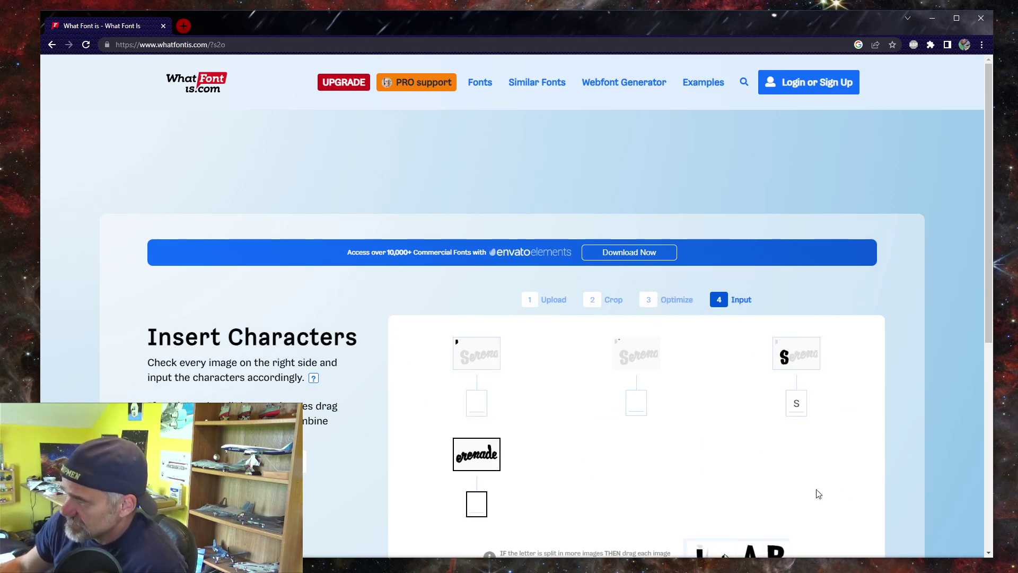
{"action": "scroll", "coordinate": [857, 504], "scroll_direction": "down", "scroll_amount": 3}
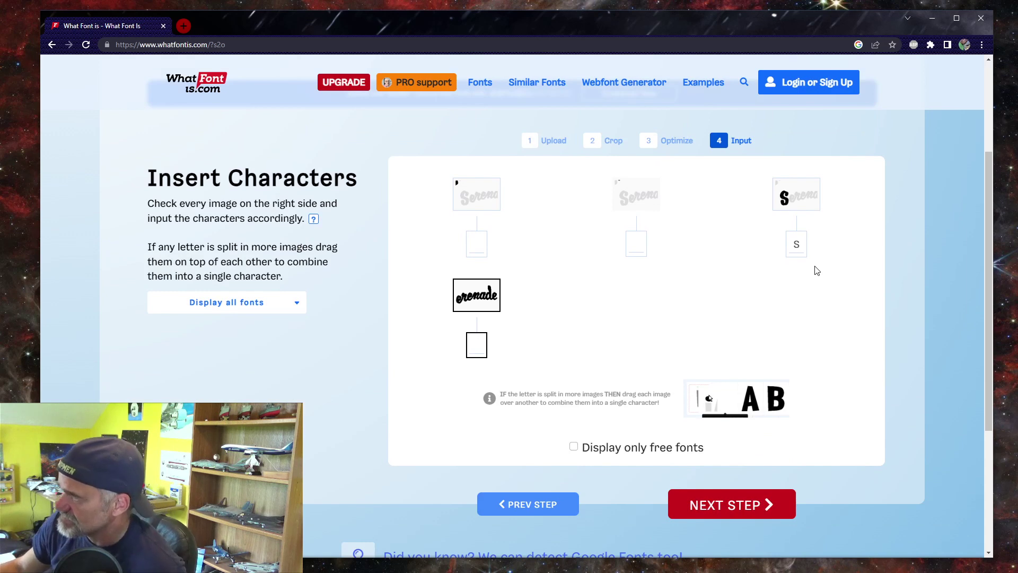
{"action": "left_click", "coordinate": [737, 506]}
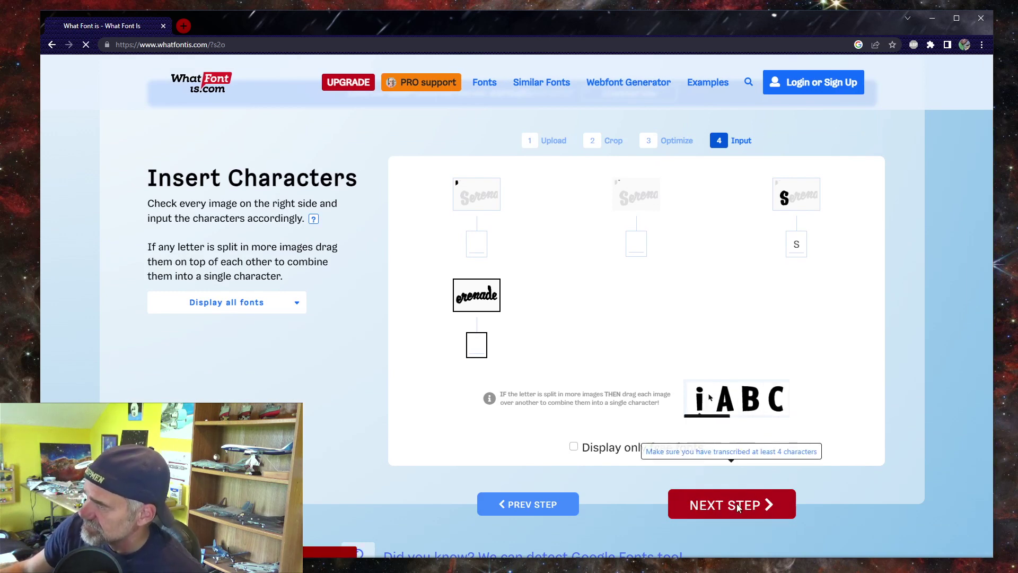
{"action": "left_click", "coordinate": [738, 506]}
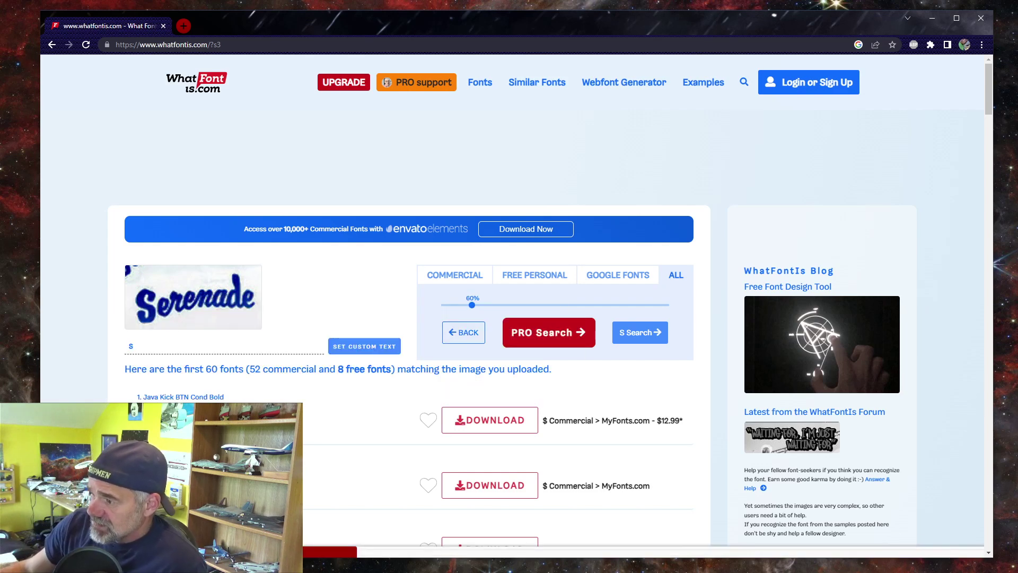
{"action": "mouse_move", "coordinate": [223, 422]}
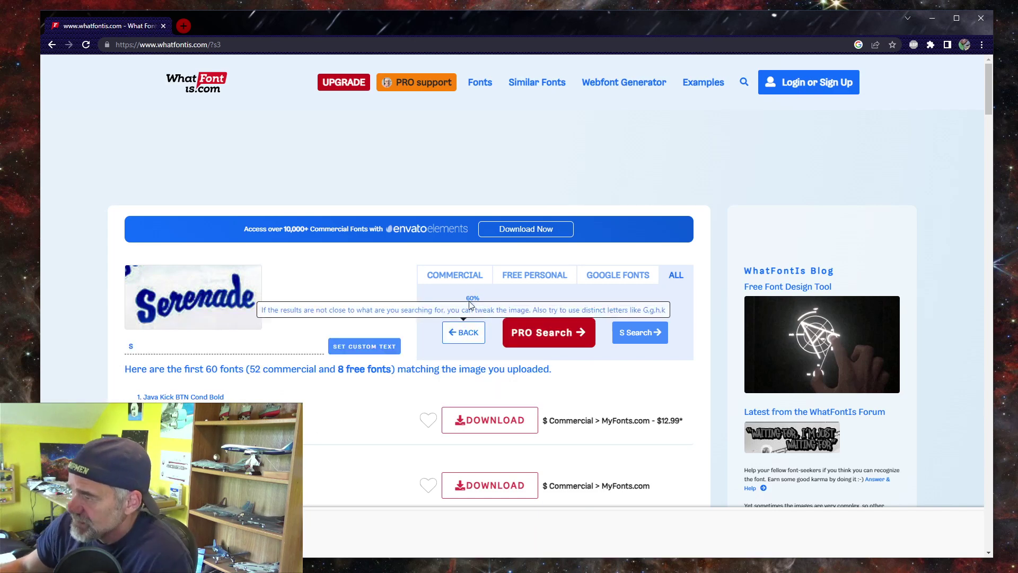
Start a new identification with MoonLightSerenade.png and proceed to the Optimize stage with the "Serenade" crop box
{"action": "left_click", "coordinate": [198, 88]}
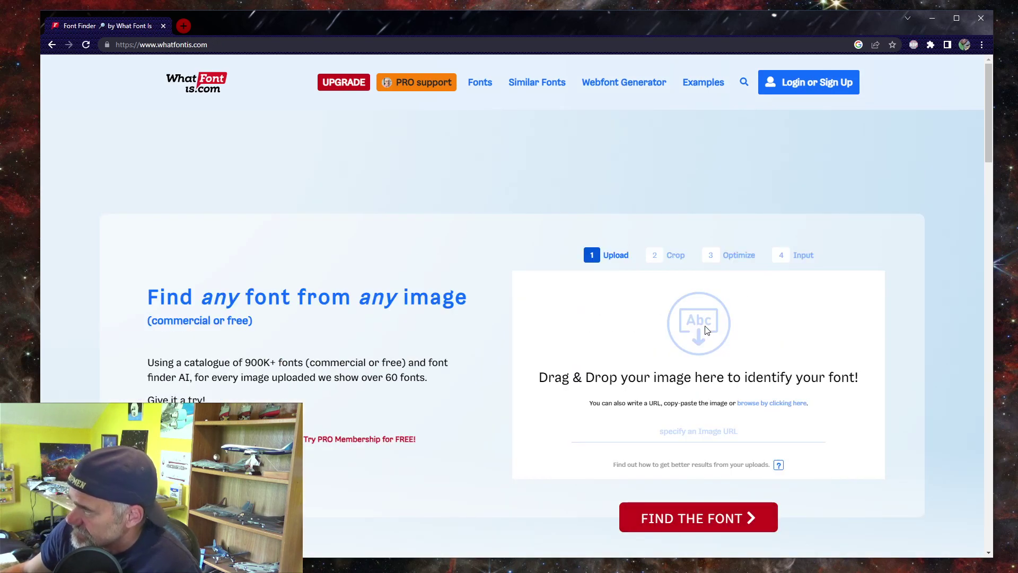
{"action": "left_click", "coordinate": [700, 330]}
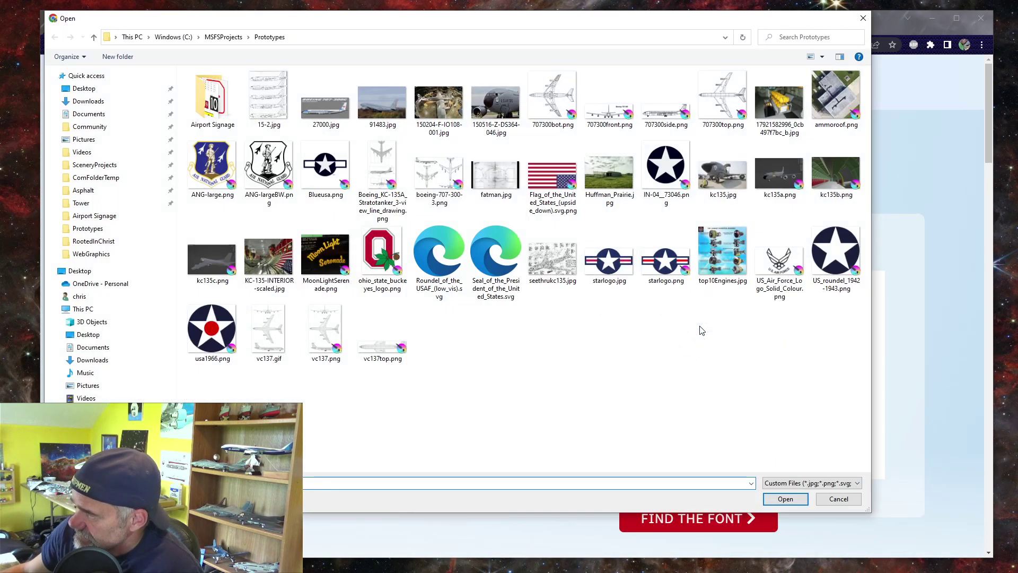
{"action": "left_click", "coordinate": [325, 258]}
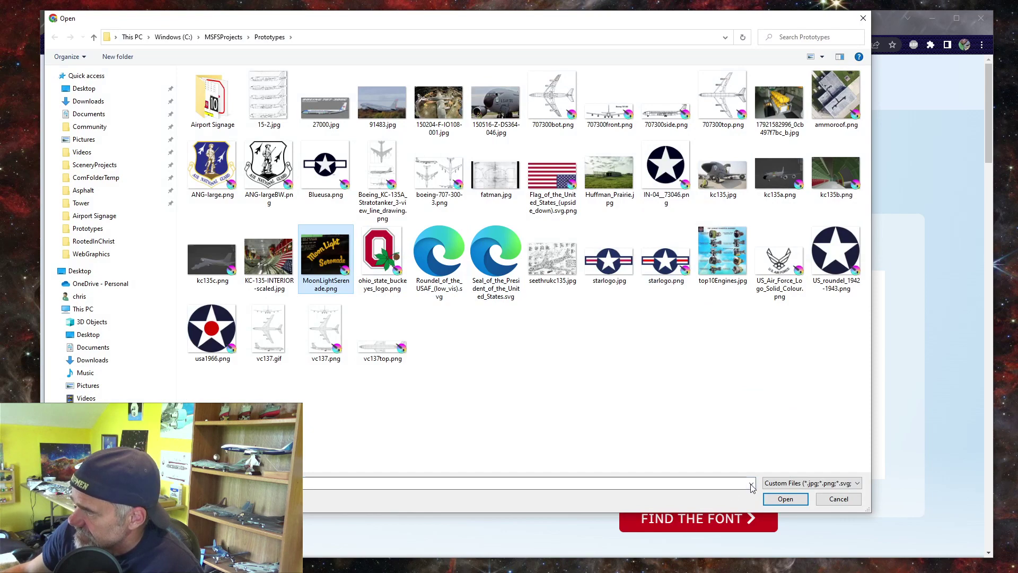
{"action": "left_click", "coordinate": [786, 498]}
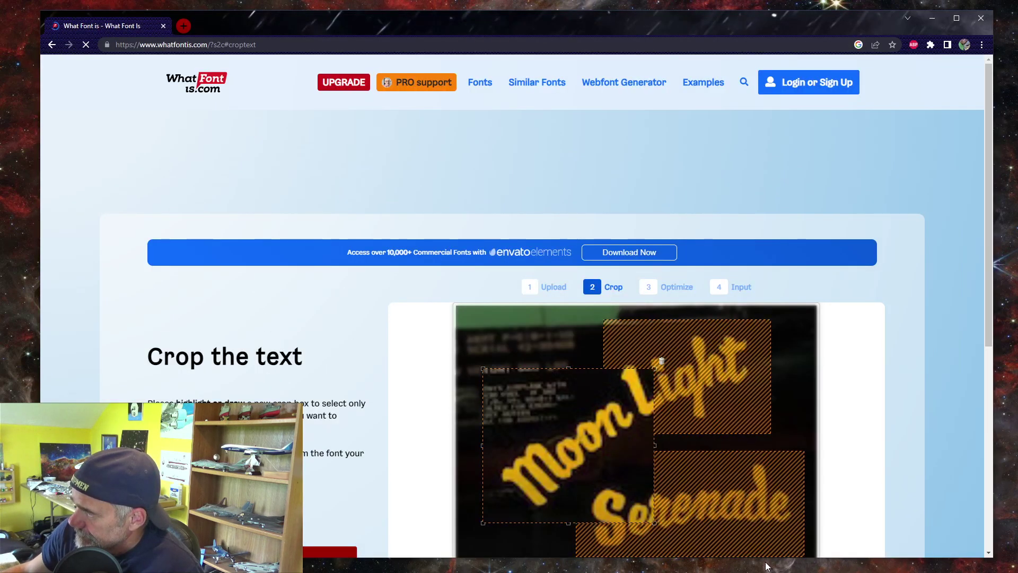
{"action": "left_click", "coordinate": [638, 173]}
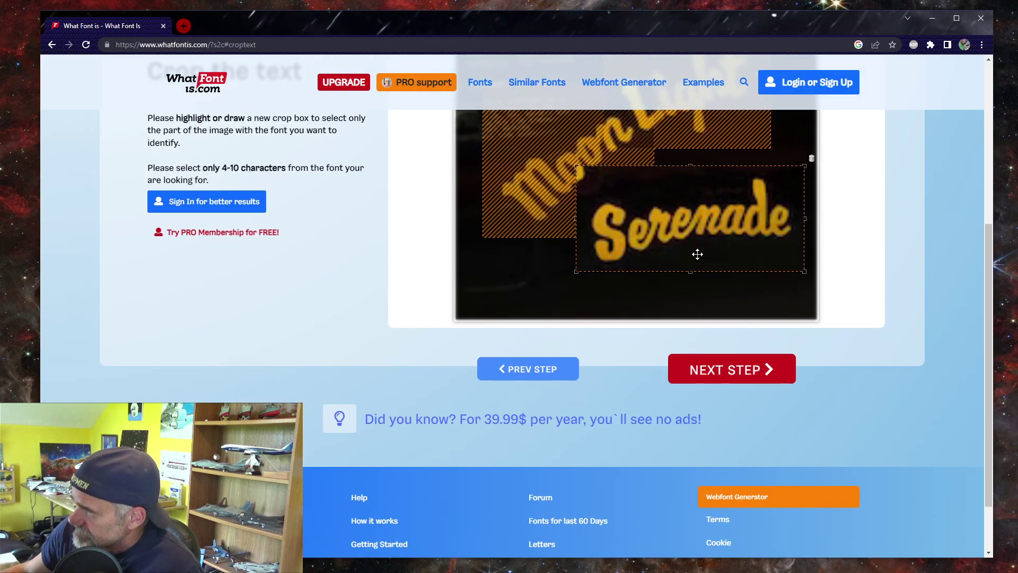
{"action": "left_click", "coordinate": [718, 370]}
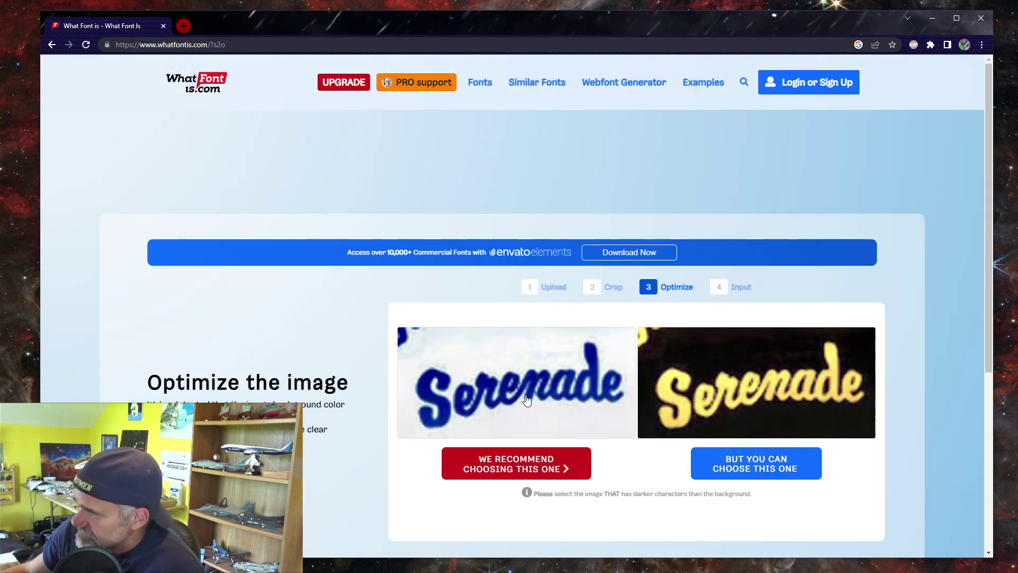
Choose the recommended blue-on-white version, reopen its Optimize stage and draw separator lines between the letters of "Serenad", leaving "de" joined, before proceeding to Input
{"action": "left_click", "coordinate": [537, 468]}
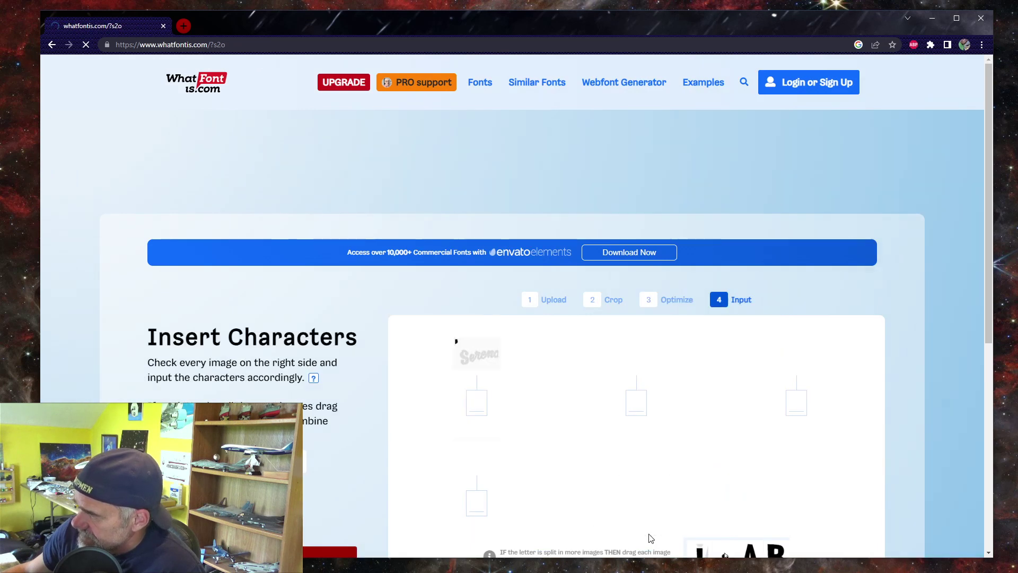
{"action": "left_click", "coordinate": [651, 304]}
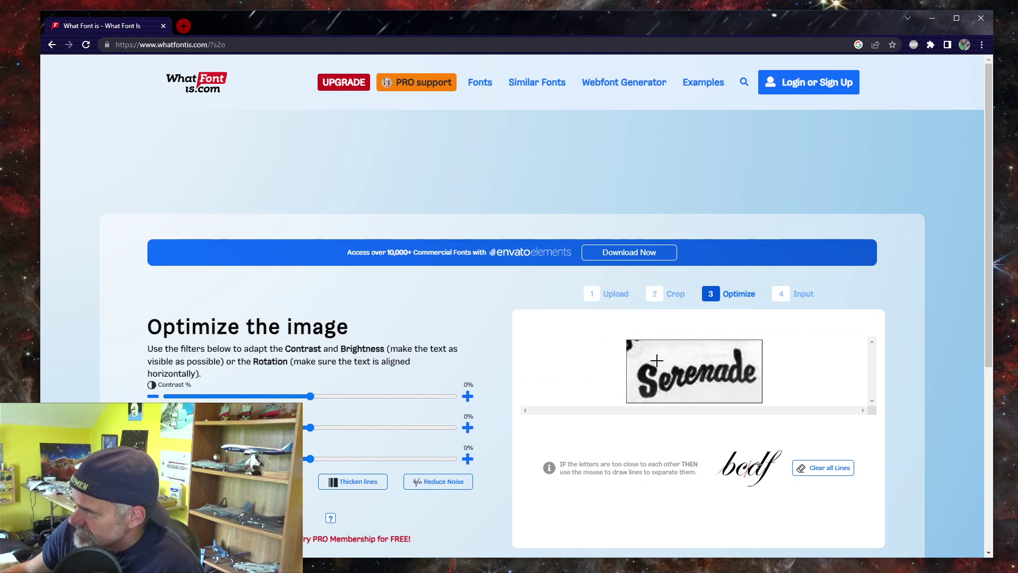
{"action": "left_click_drag", "start_coordinate": [661, 360], "coordinate": [654, 399]}
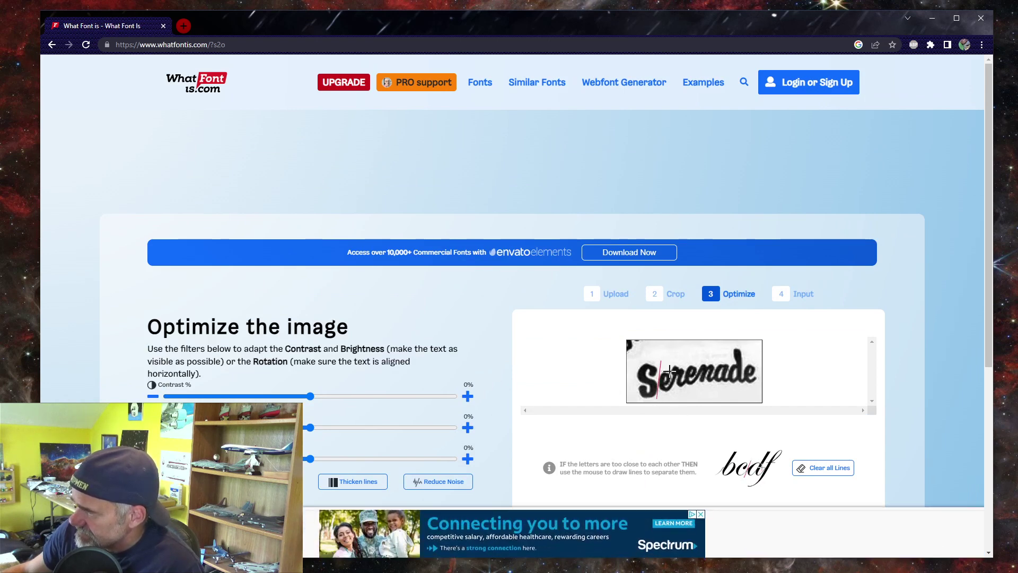
{"action": "left_click_drag", "start_coordinate": [671, 363], "coordinate": [678, 393]}
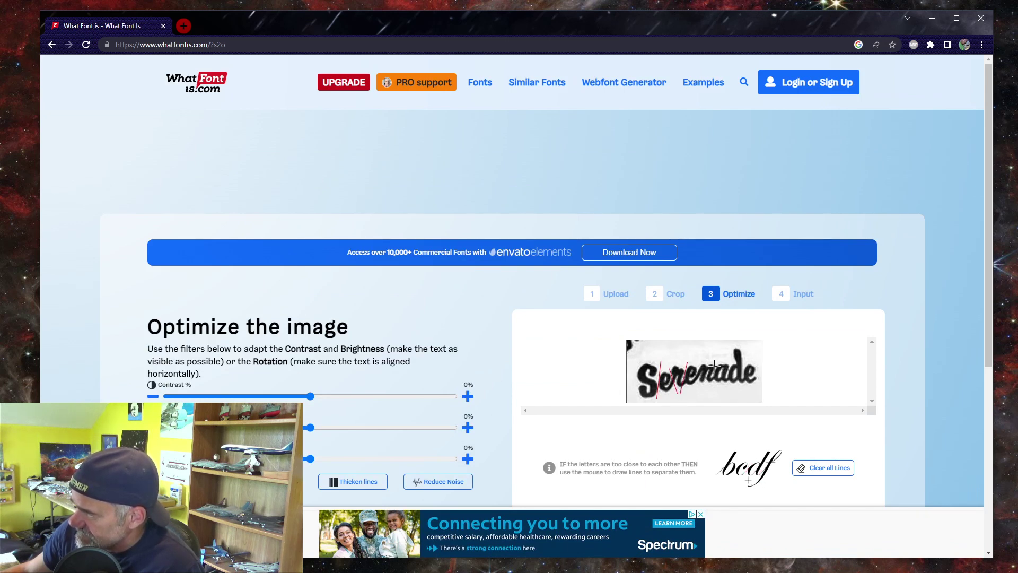
{"action": "left_click_drag", "start_coordinate": [701, 359], "coordinate": [695, 393]}
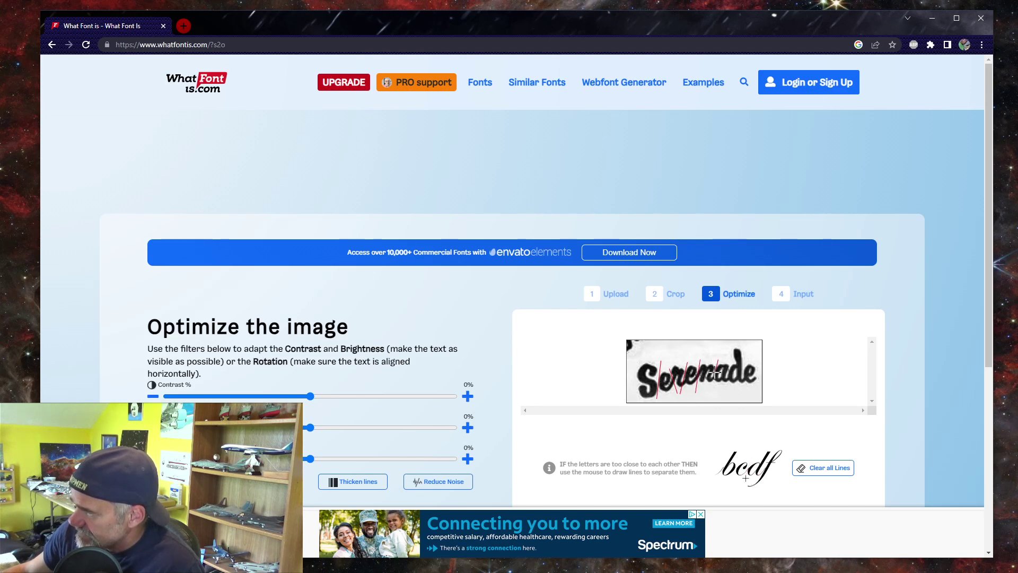
{"action": "left_click_drag", "start_coordinate": [715, 360], "coordinate": [709, 390]}
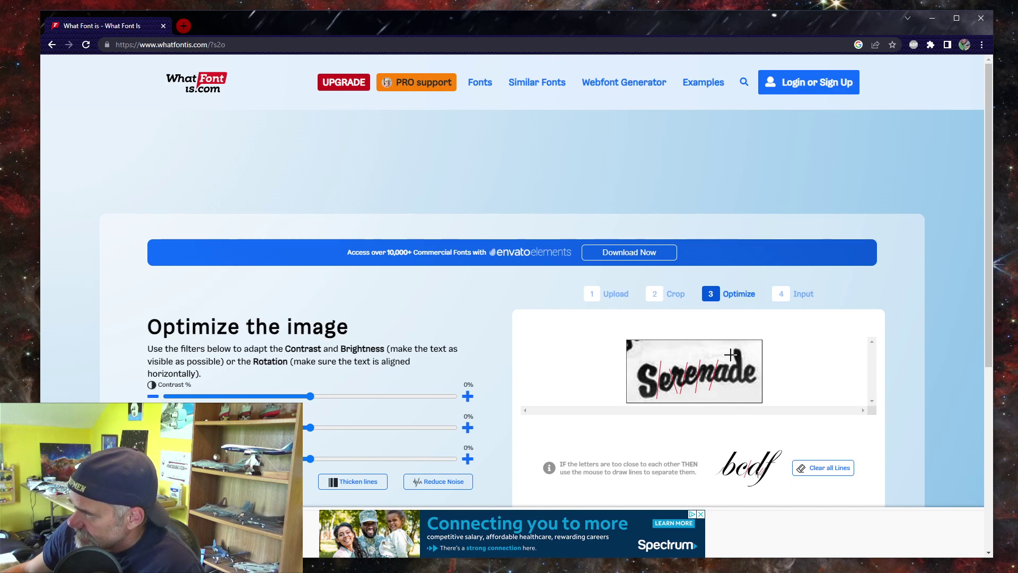
{"action": "left_click_drag", "start_coordinate": [733, 361], "coordinate": [722, 388]}
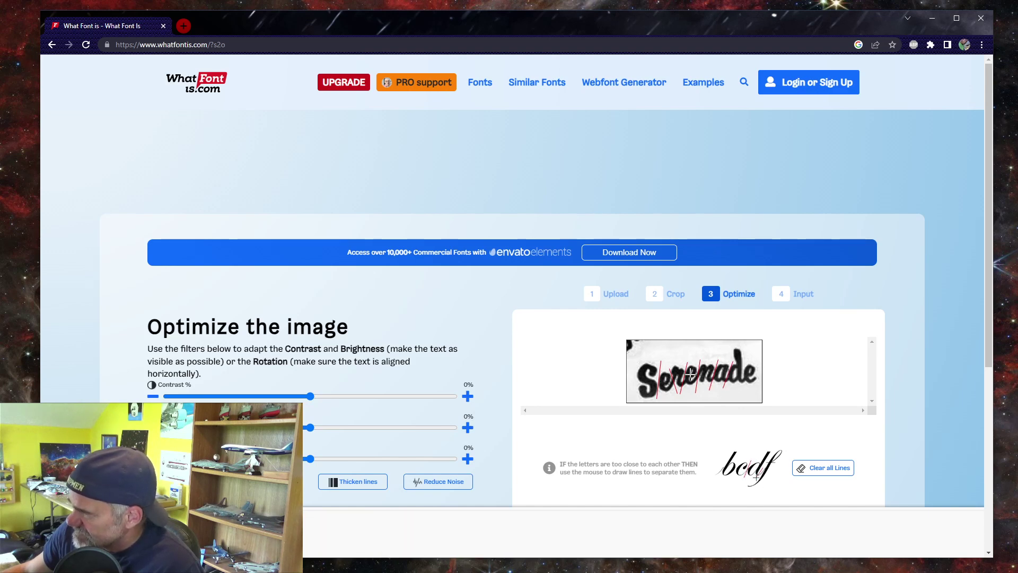
{"action": "scroll", "coordinate": [766, 403], "scroll_direction": "down", "scroll_amount": 2}
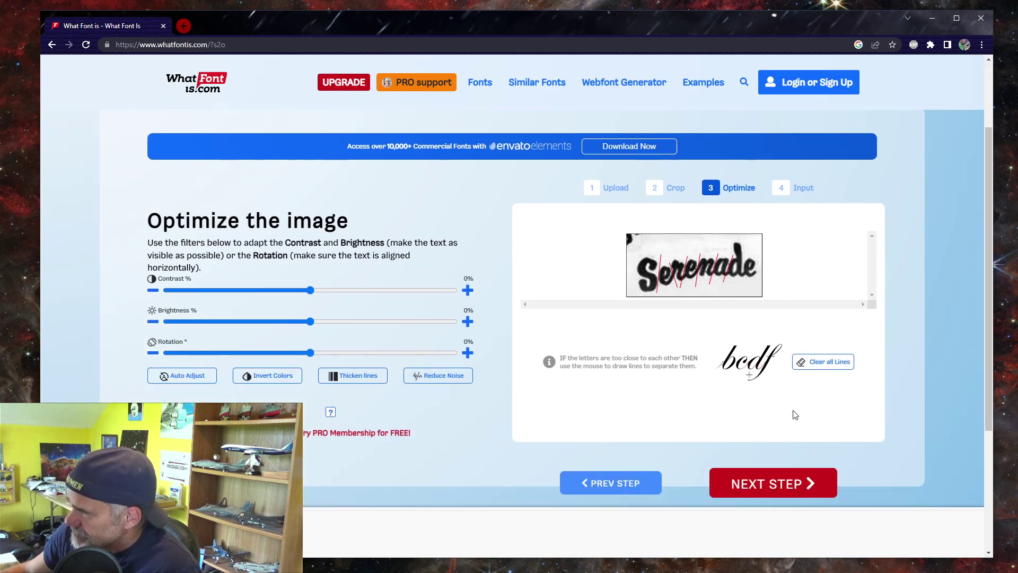
{"action": "left_click", "coordinate": [780, 488]}
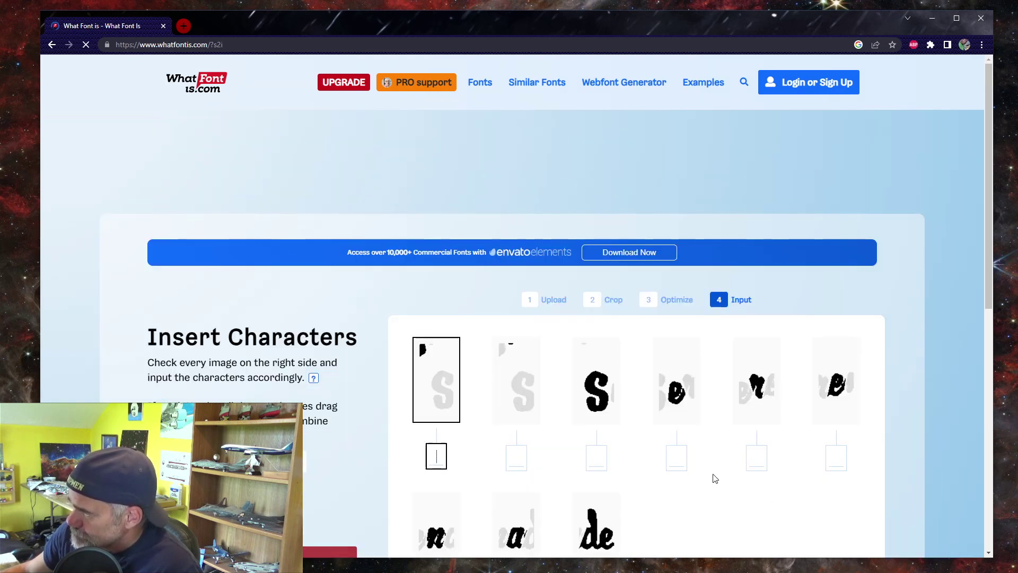
Label the separated letter images S, e, r, e, n, a, leave the stray marks and joined "de" blank, and submit them for font matching
{"action": "left_click", "coordinate": [596, 457]}
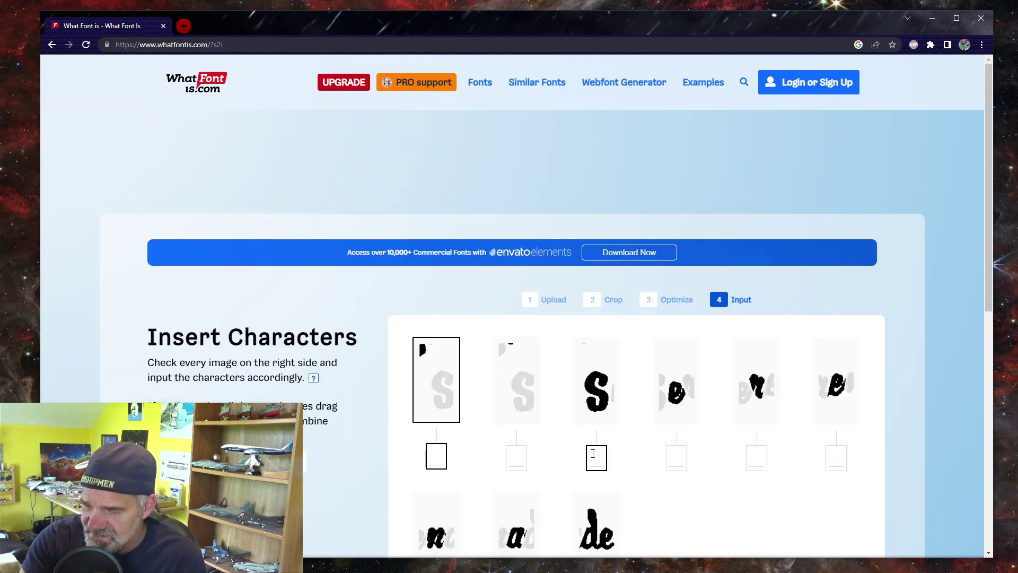
{"action": "type", "text": "S"}
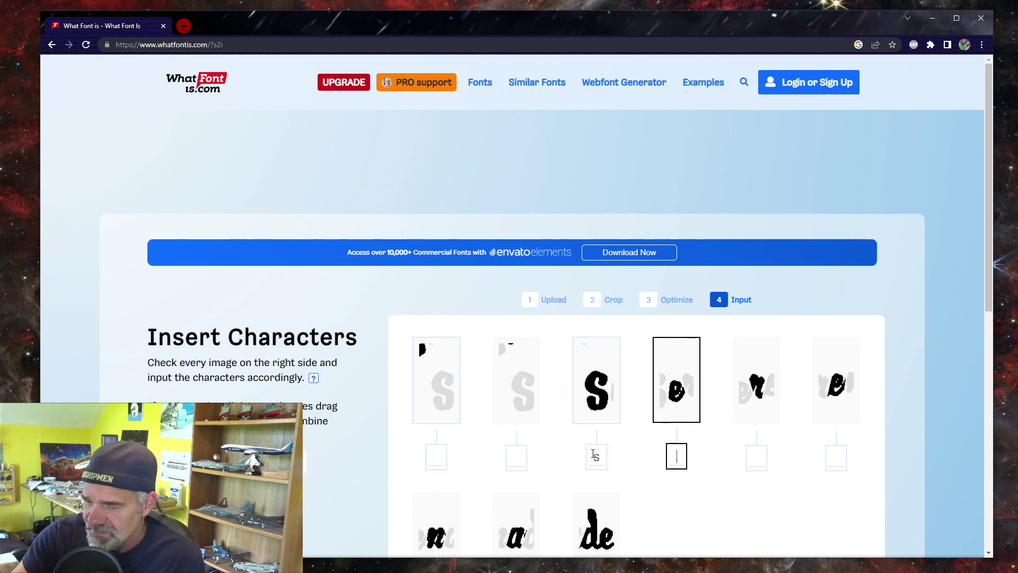
{"action": "type", "text": "e"}
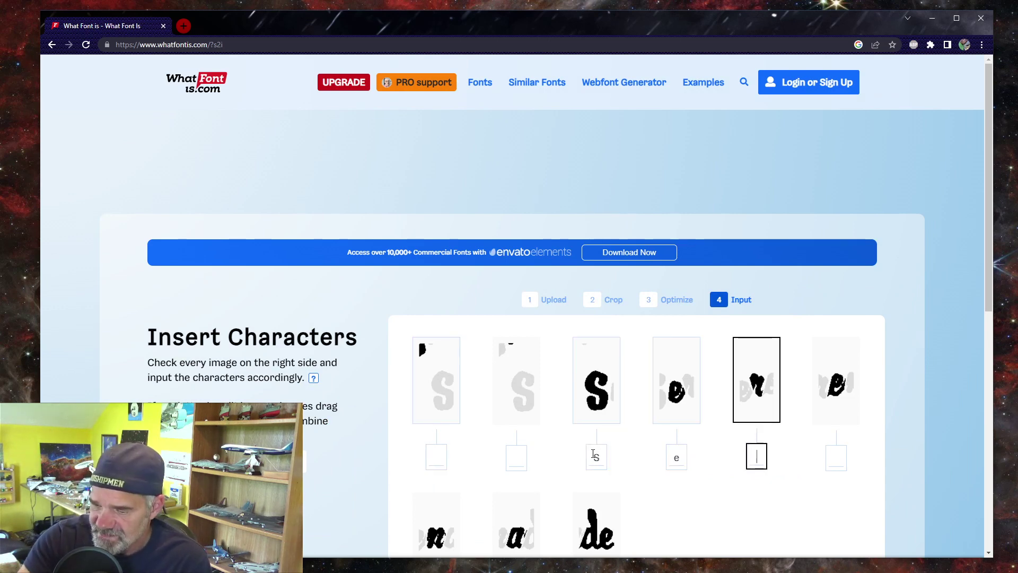
{"action": "type", "text": "r"}
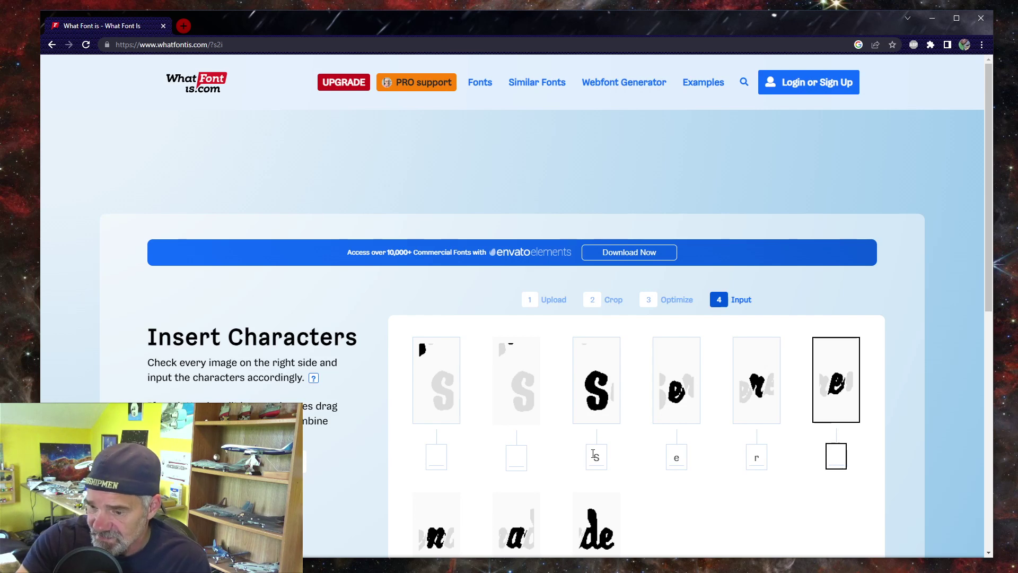
{"action": "type", "text": "en"}
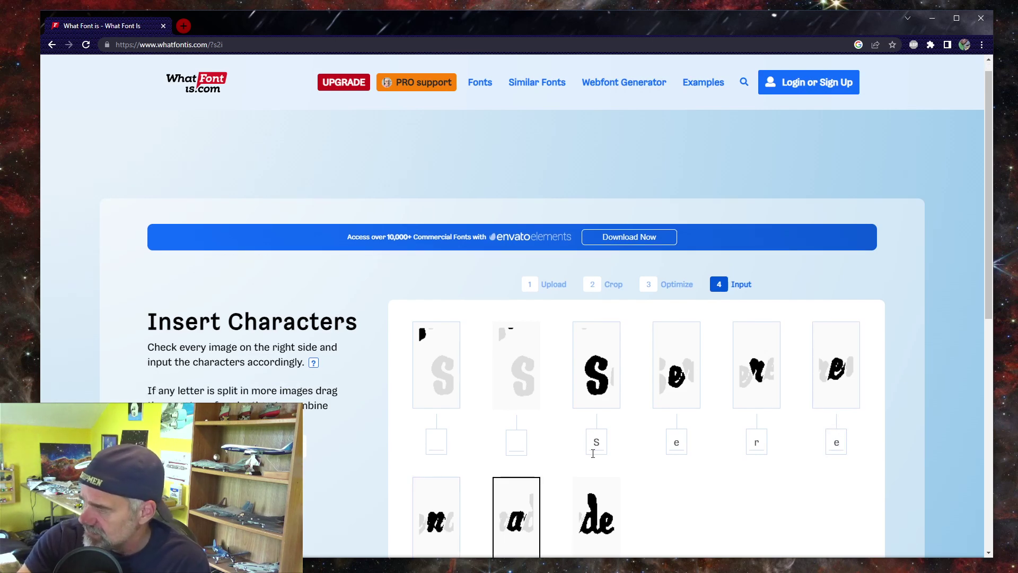
{"action": "type", "text": "a"}
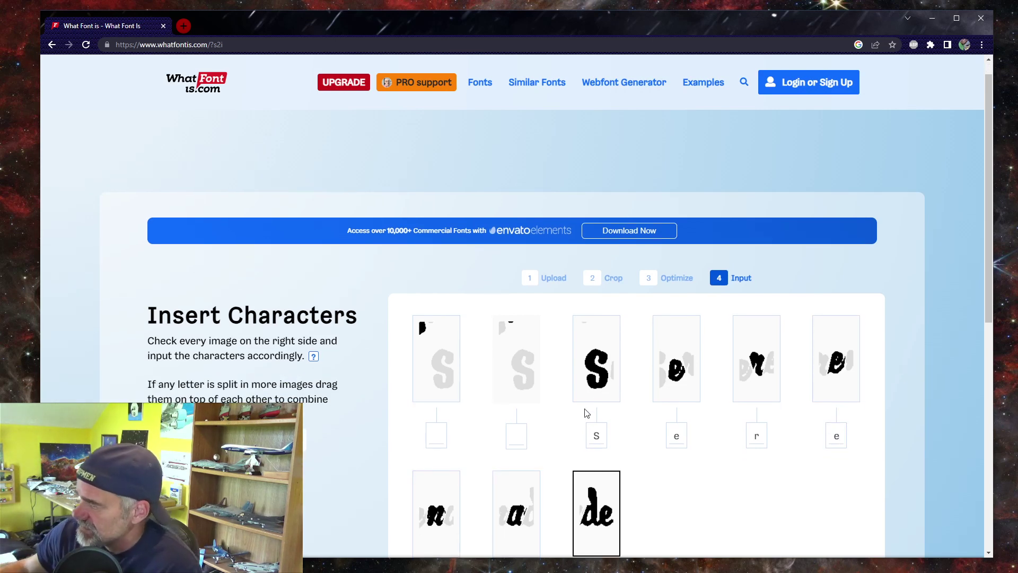
{"action": "scroll", "coordinate": [621, 509], "scroll_direction": "down", "scroll_amount": 3}
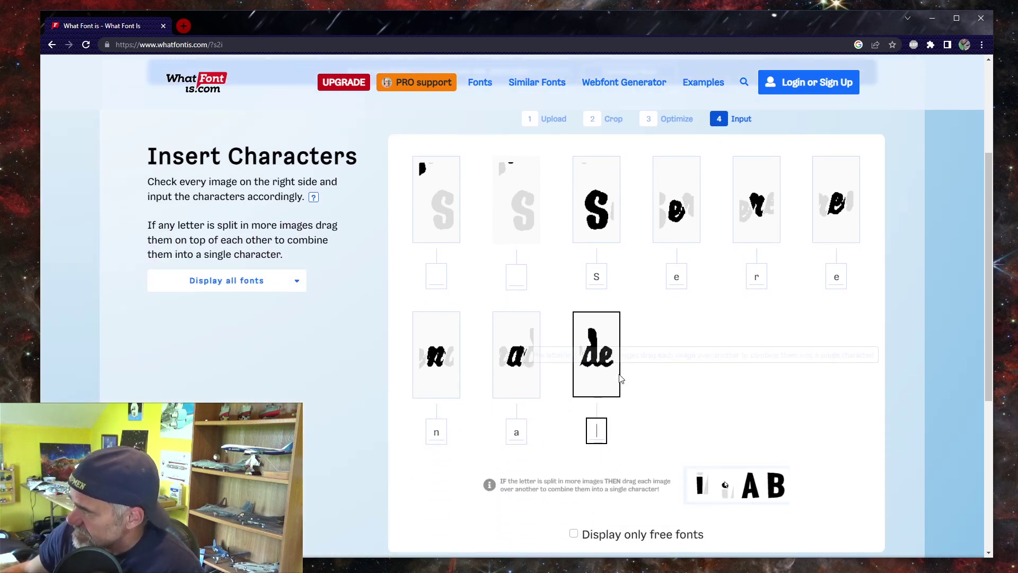
{"action": "scroll", "coordinate": [734, 427], "scroll_direction": "down", "scroll_amount": 2}
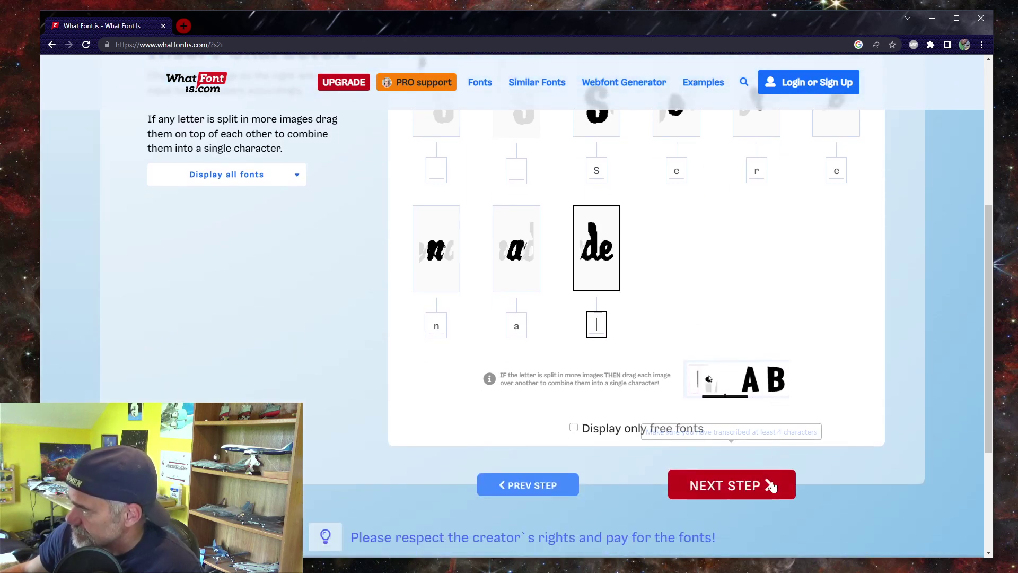
{"action": "left_click", "coordinate": [721, 484]}
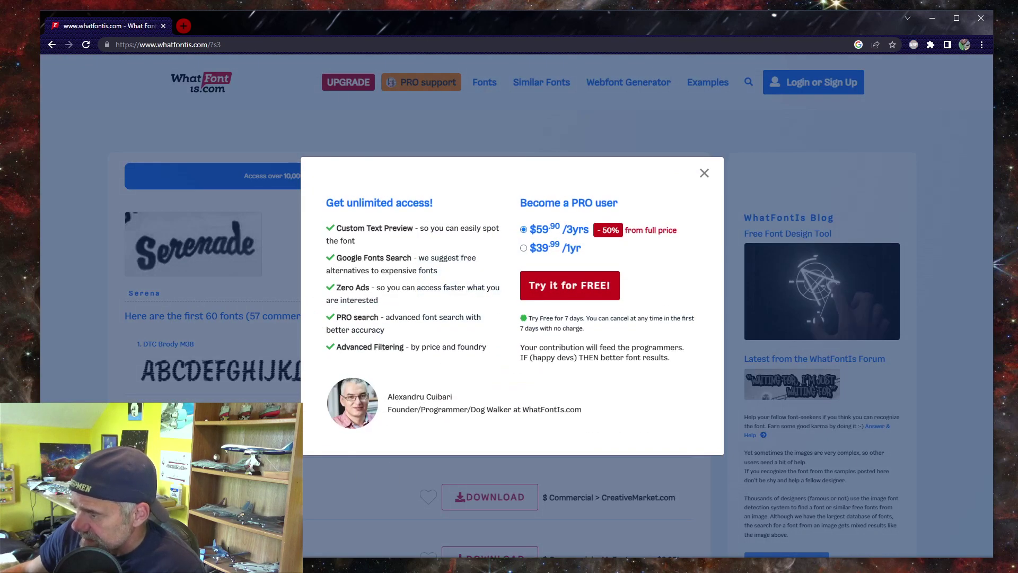
Dismiss the PRO membership offer and examine the matching fonts and their character previews against the "Serenade" lettering
{"action": "left_click", "coordinate": [704, 173]}
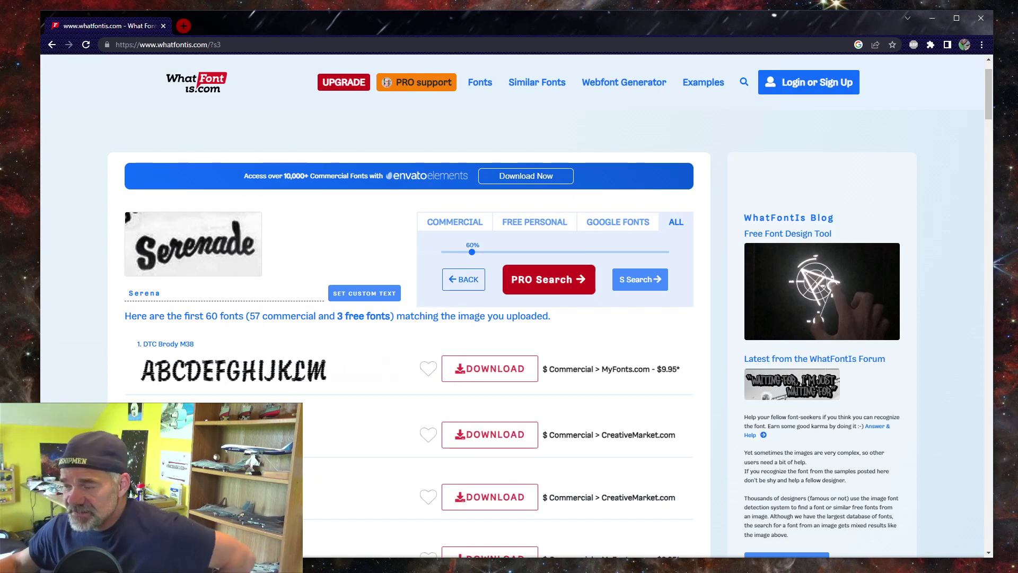
{"action": "scroll", "coordinate": [509, 318], "scroll_direction": "down", "scroll_amount": 5}
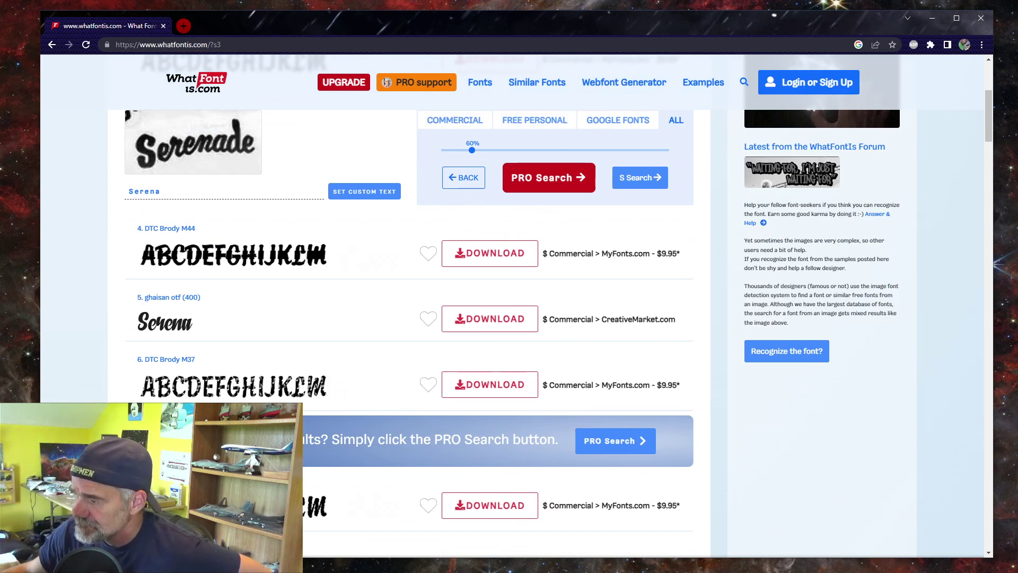
{"action": "scroll", "coordinate": [270, 403], "scroll_direction": "down", "scroll_amount": 2}
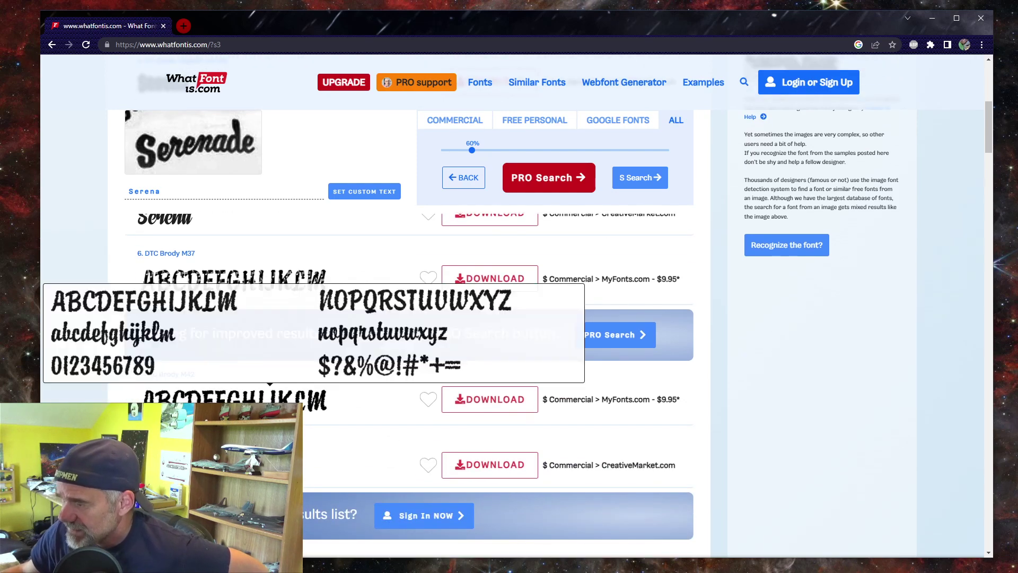
{"action": "scroll", "coordinate": [270, 403], "scroll_direction": "down", "scroll_amount": 3}
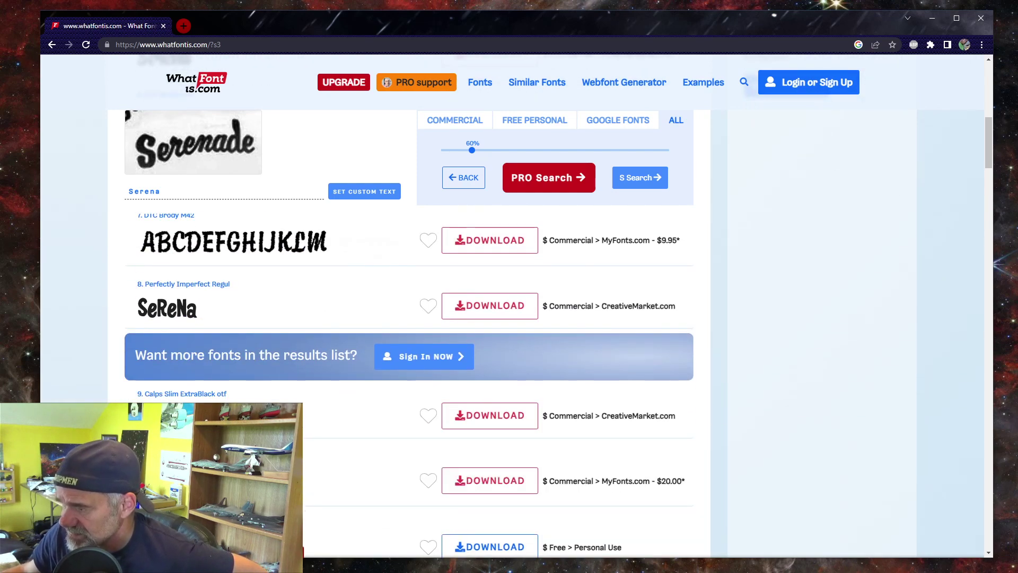
{"action": "scroll", "coordinate": [147, 285], "scroll_direction": "down", "scroll_amount": 4}
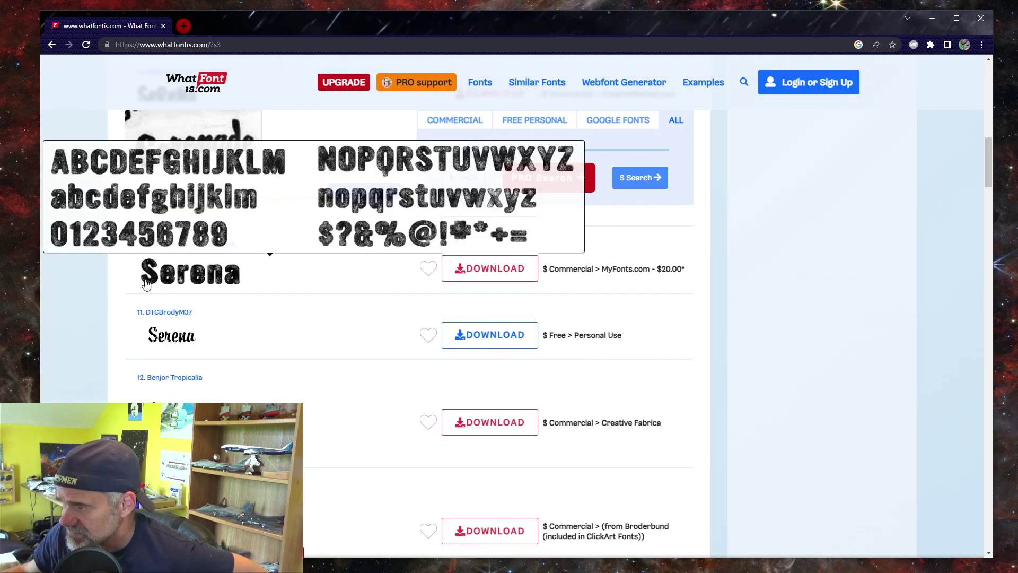
{"action": "mouse_move", "coordinate": [179, 346]}
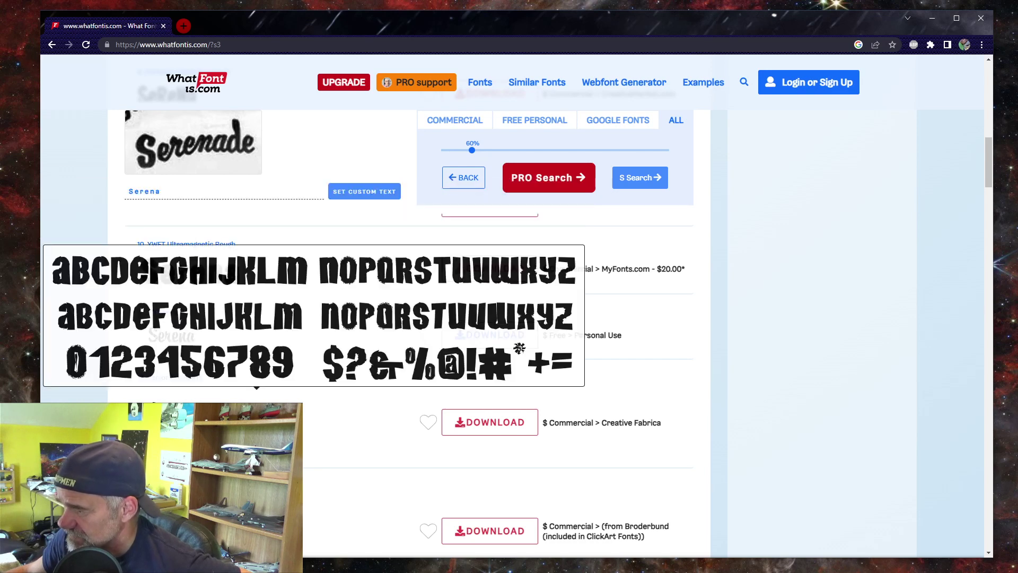
{"action": "scroll", "coordinate": [304, 428], "scroll_direction": "down", "scroll_amount": 5}
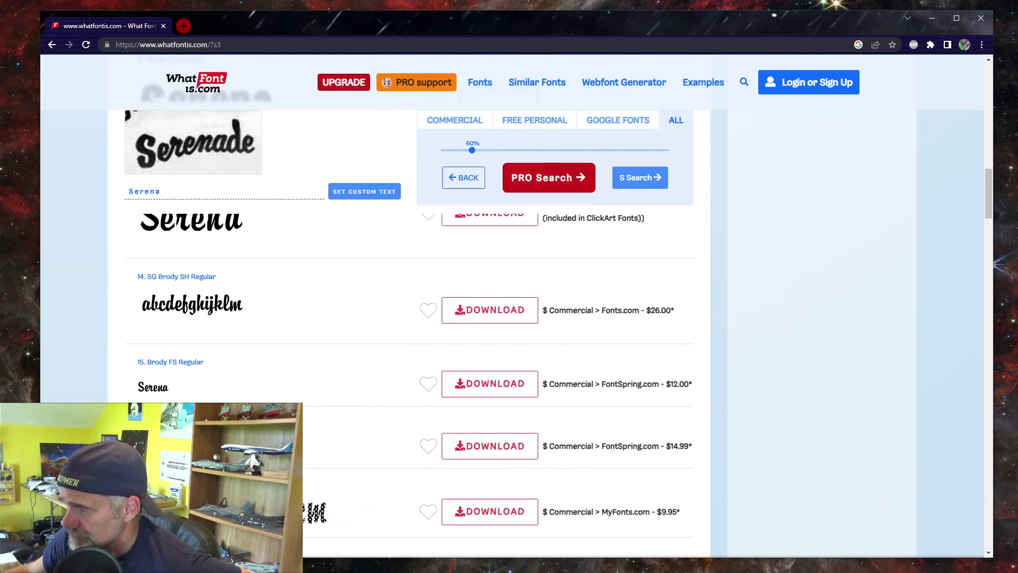
{"action": "scroll", "coordinate": [334, 451], "scroll_direction": "down", "scroll_amount": 3}
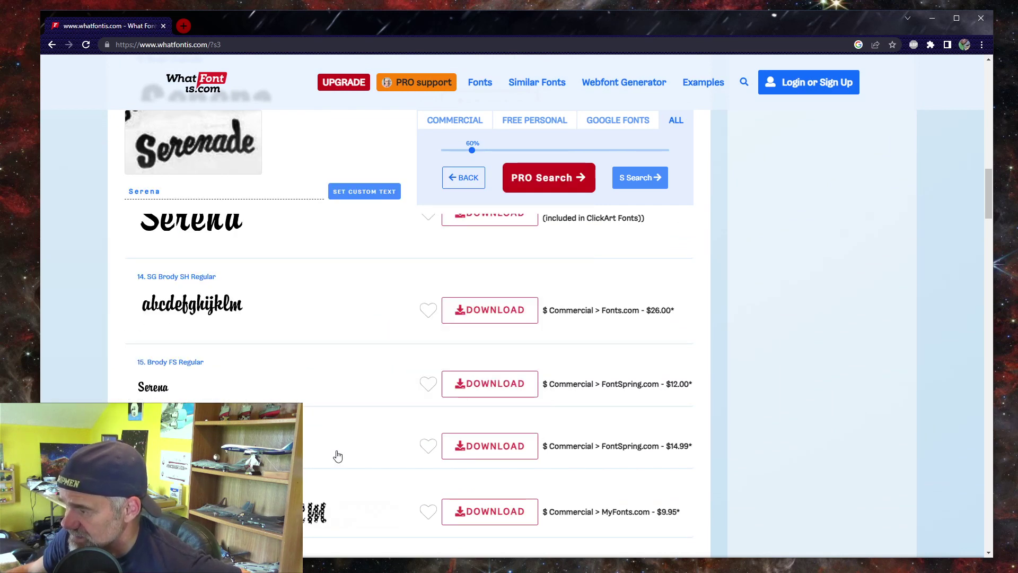